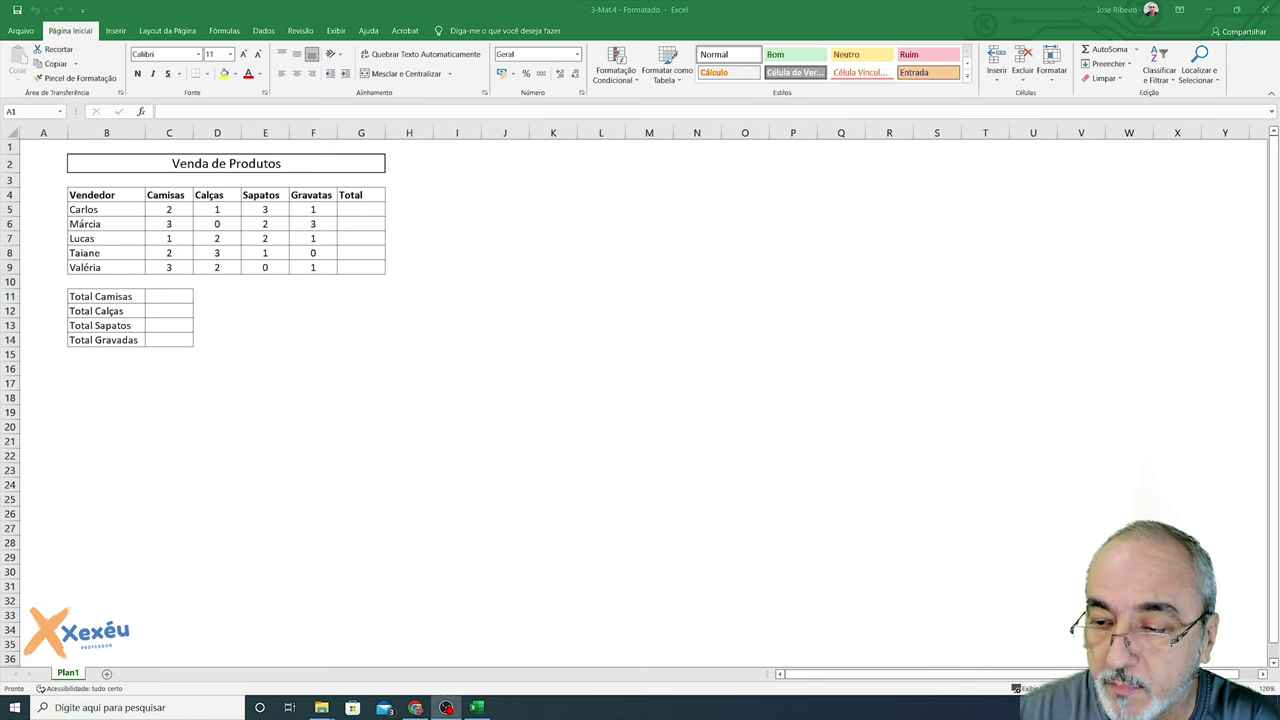
Zoom the sheet to about 230% so the Venda de Produtos table fills the screen
left_click(1250, 689)
left_click(1250, 689)
left_click(1250, 689)
left_click(1250, 689)
left_click(1250, 689)
left_click(1250, 689)
left_click(1250, 689)
left_click(1250, 689)
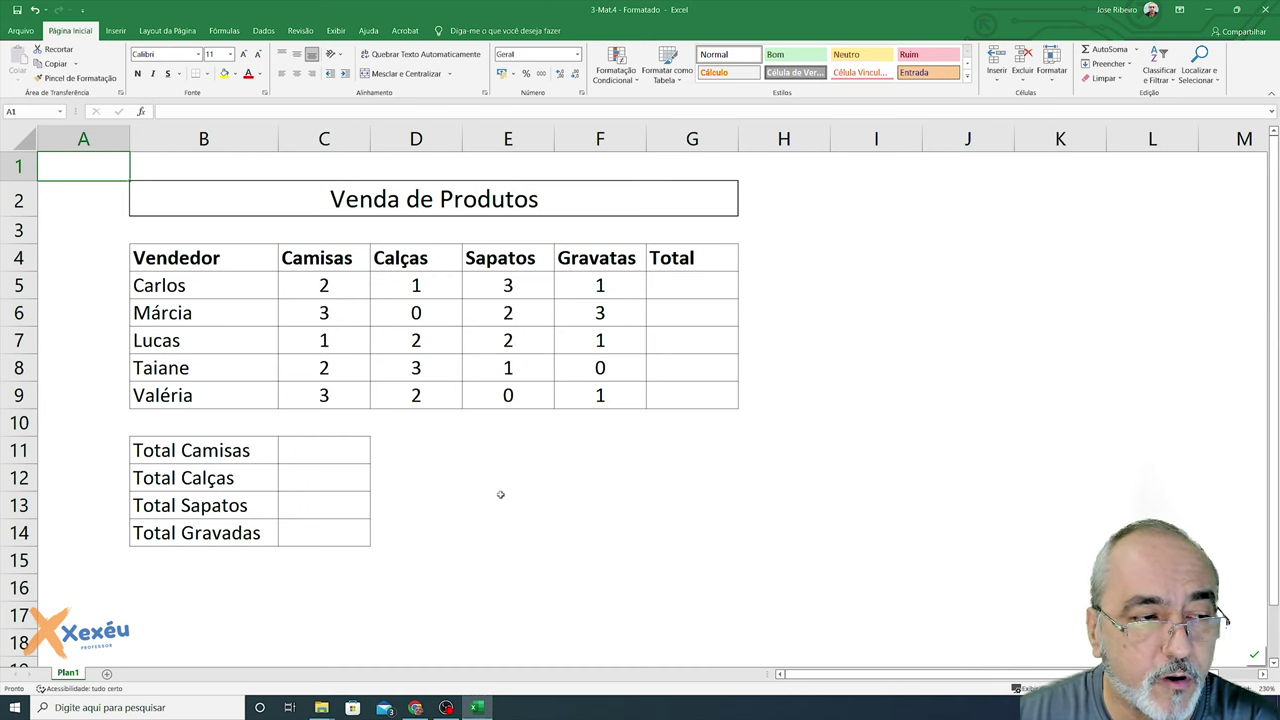
left_click(685, 294)
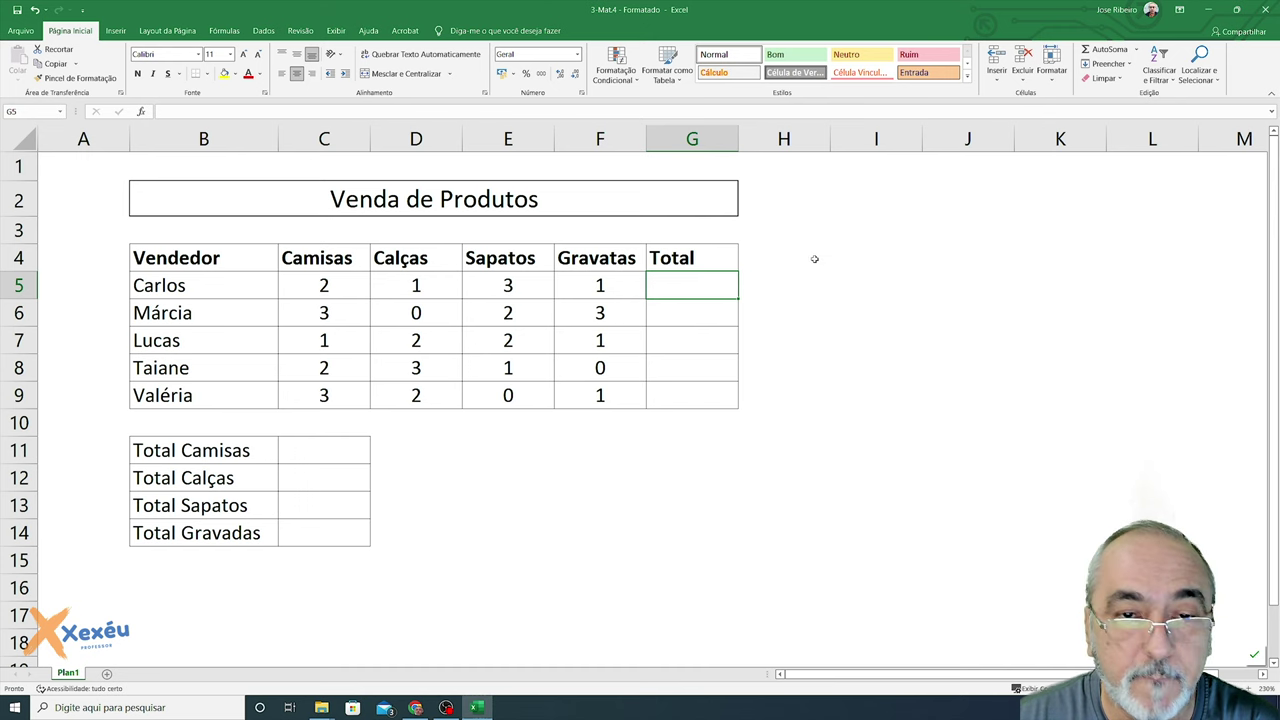
double_click(704, 289)
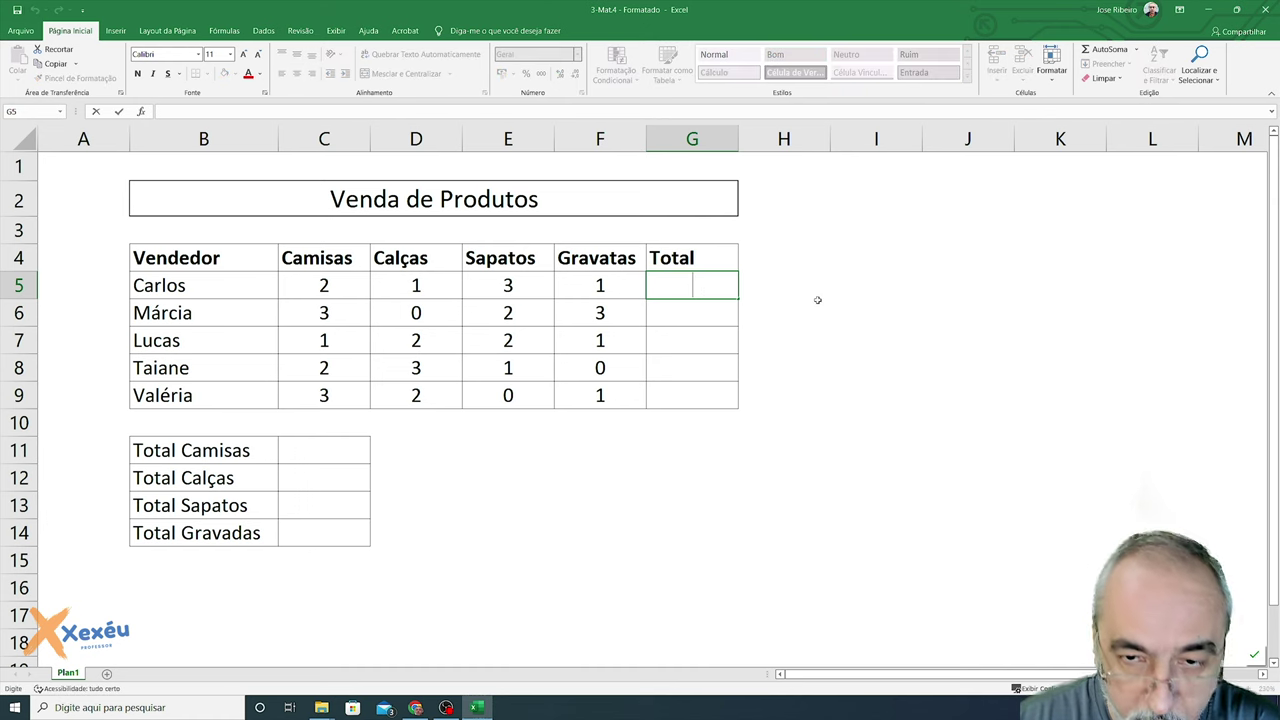
Start the formula =soma in cell G5
type("=")
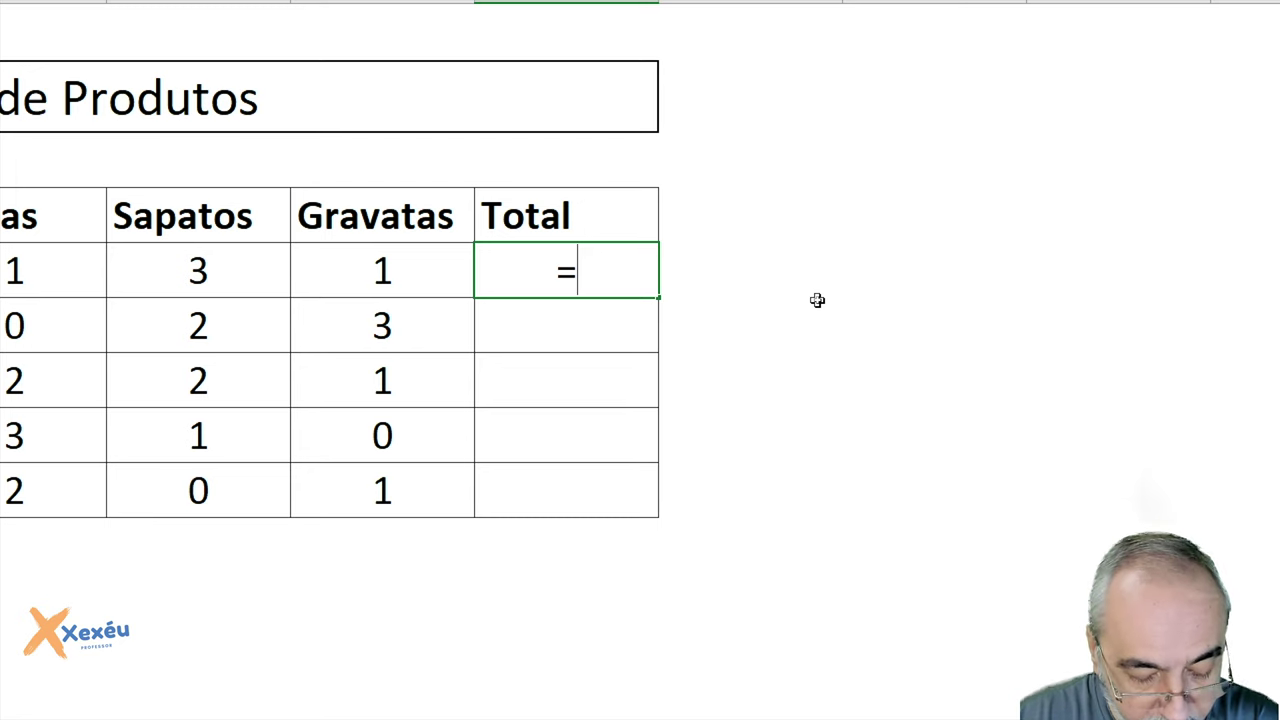
type("soma")
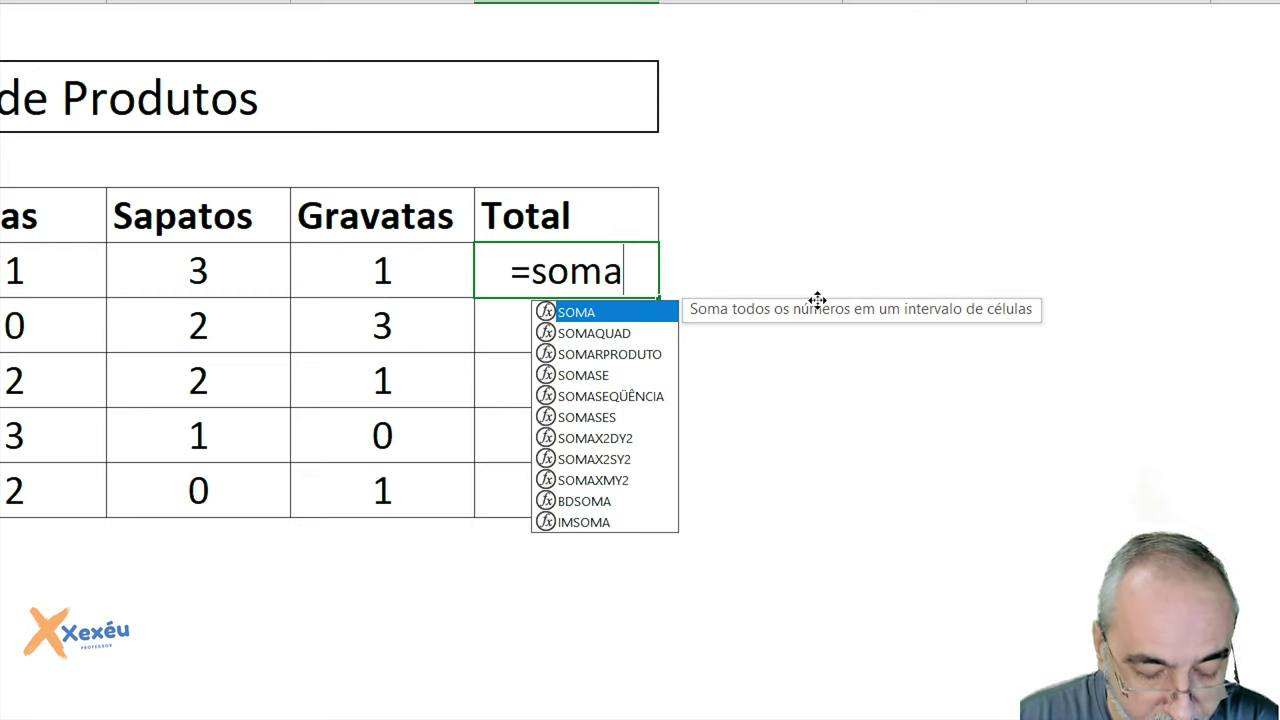
Add the opening parenthesis so G5 reads =soma(
type("(")
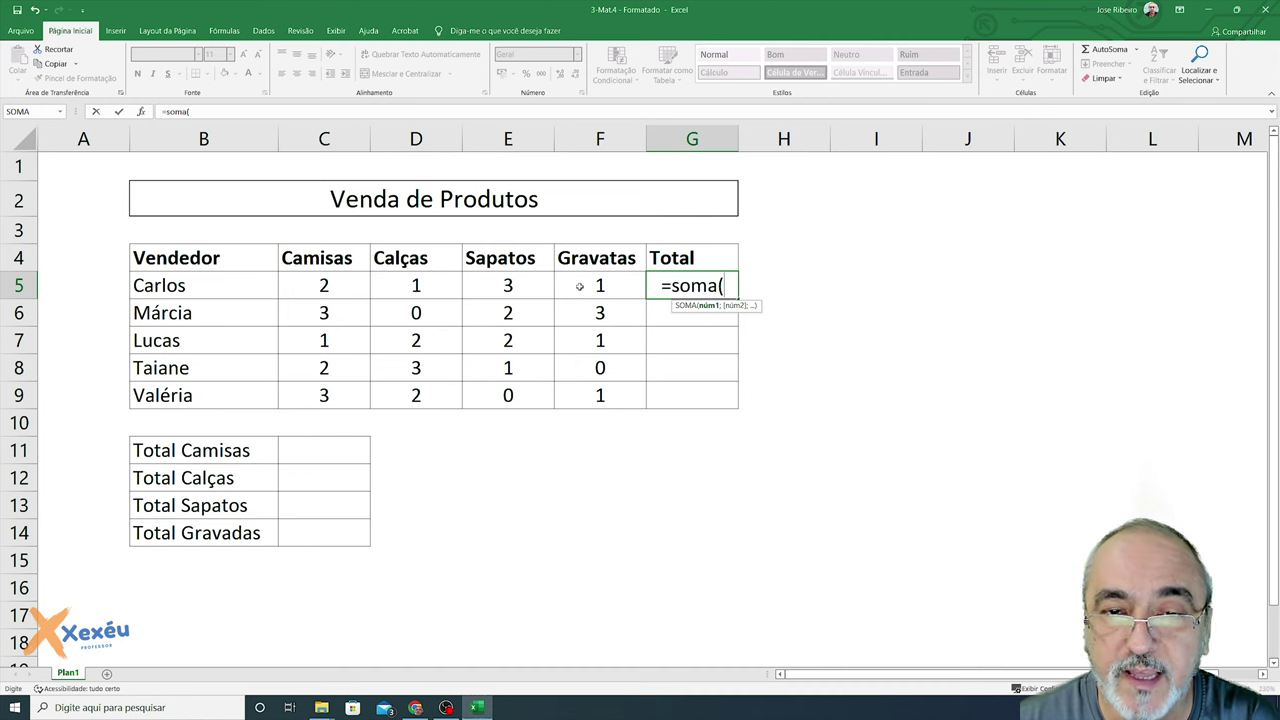
Complete G5 as =SOMA(C5:E5), giving the first seller's total of 6
left_click(327, 289)
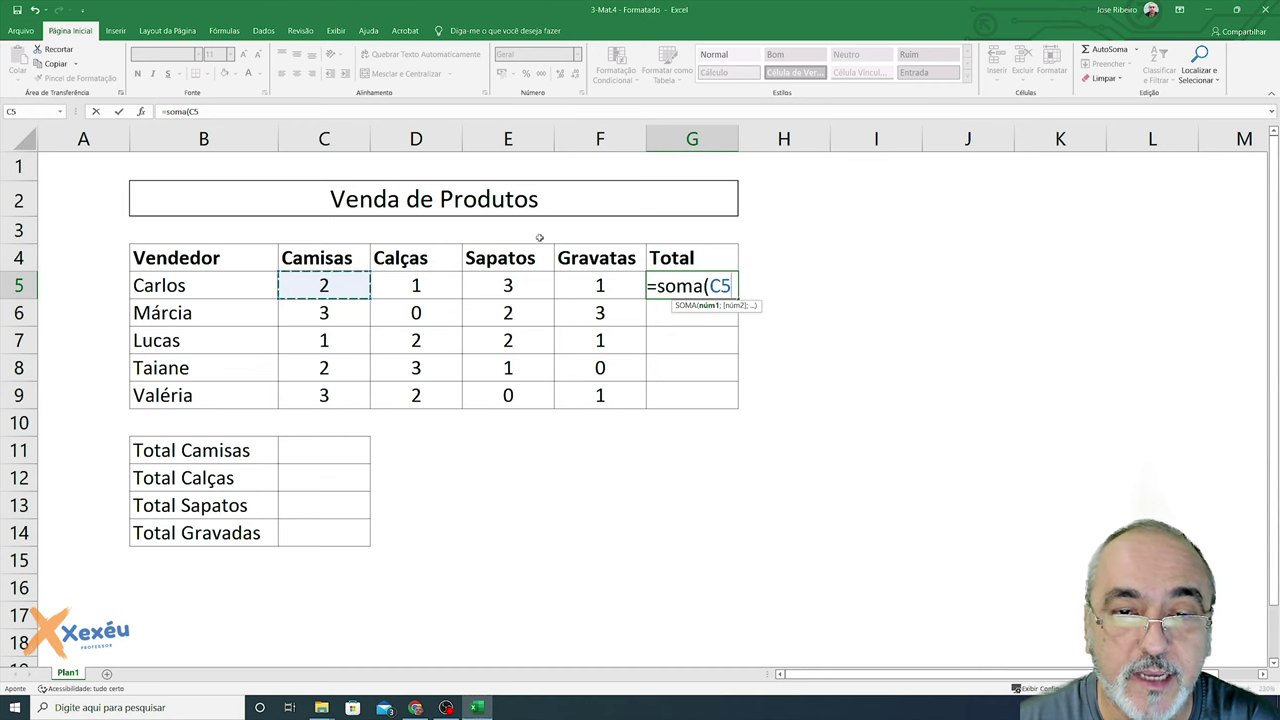
left_click_drag(357, 283, 495, 292)
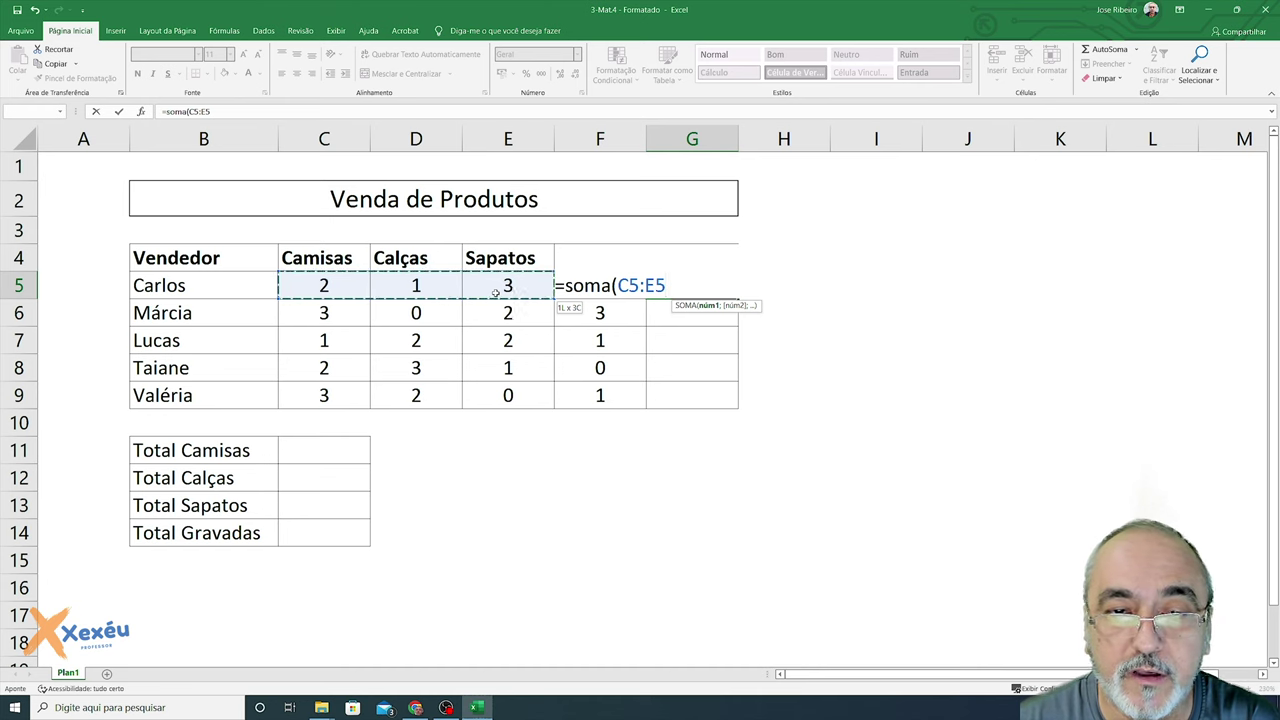
left_click_drag(495, 292, 495, 292)
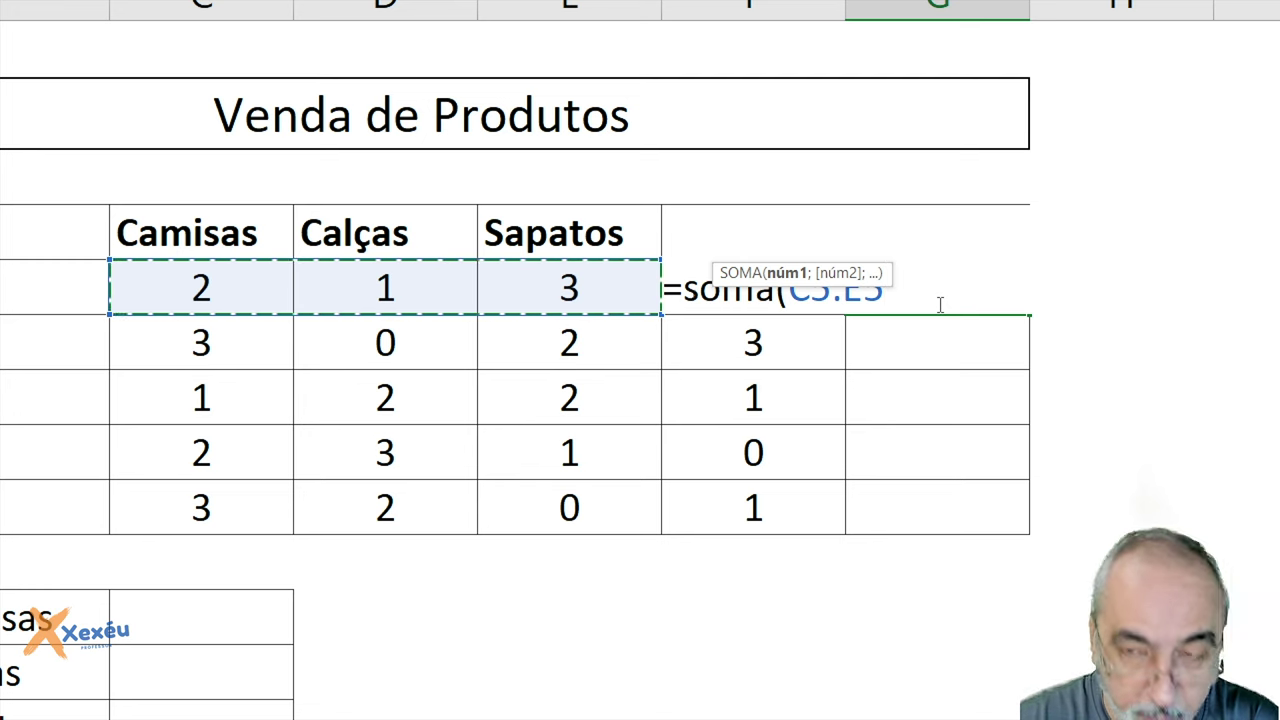
type(")")
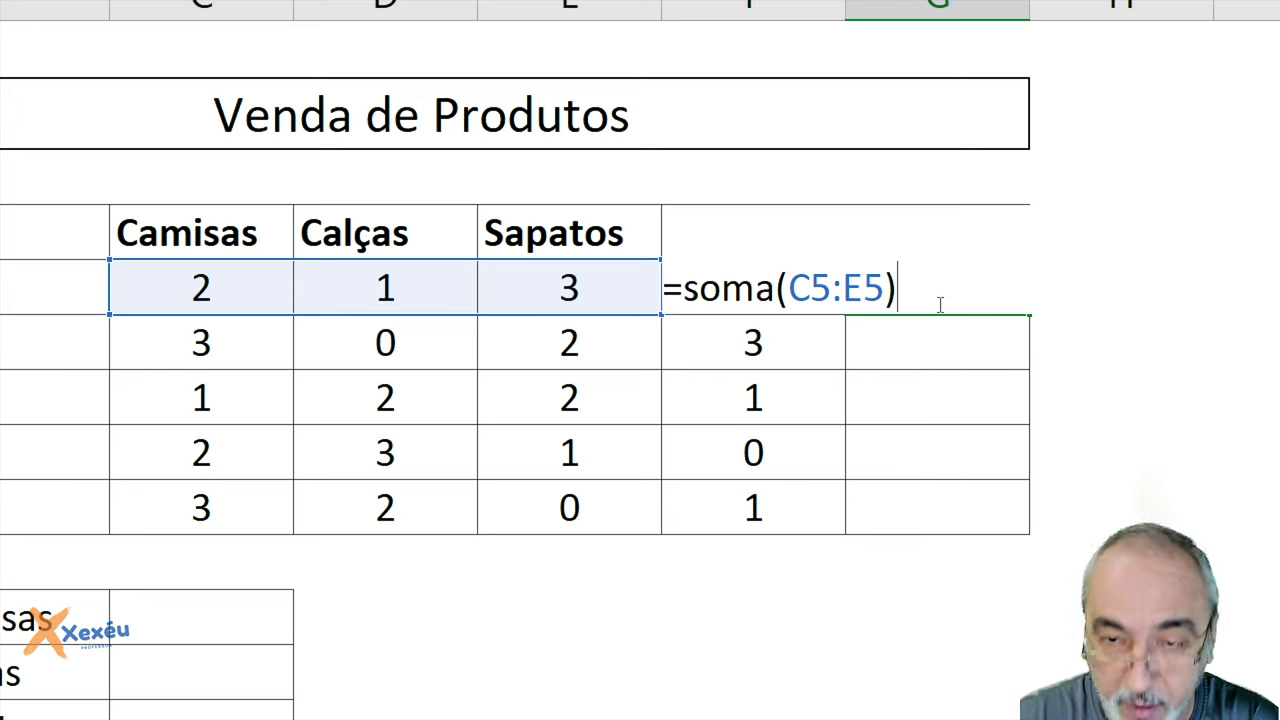
key("Return")
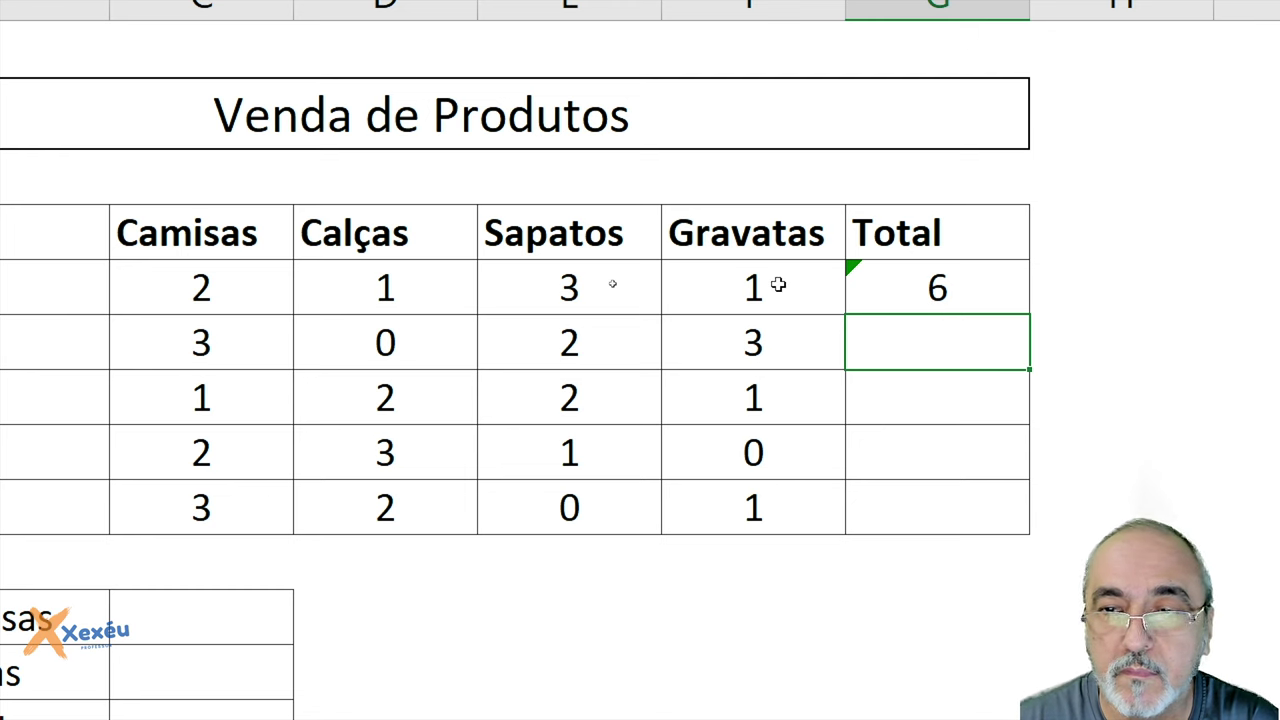
left_click(926, 288)
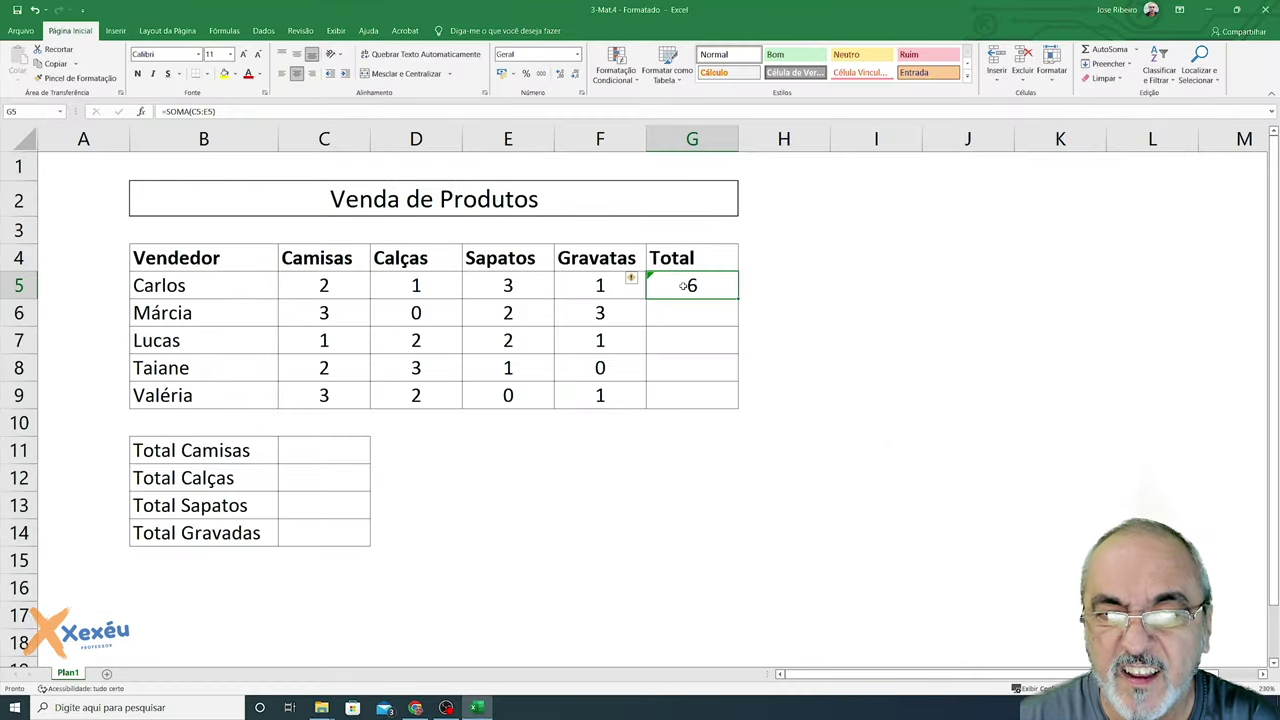
Change G5's range to C5:F5 so the total includes Gravatas and shows 7
key("F2")
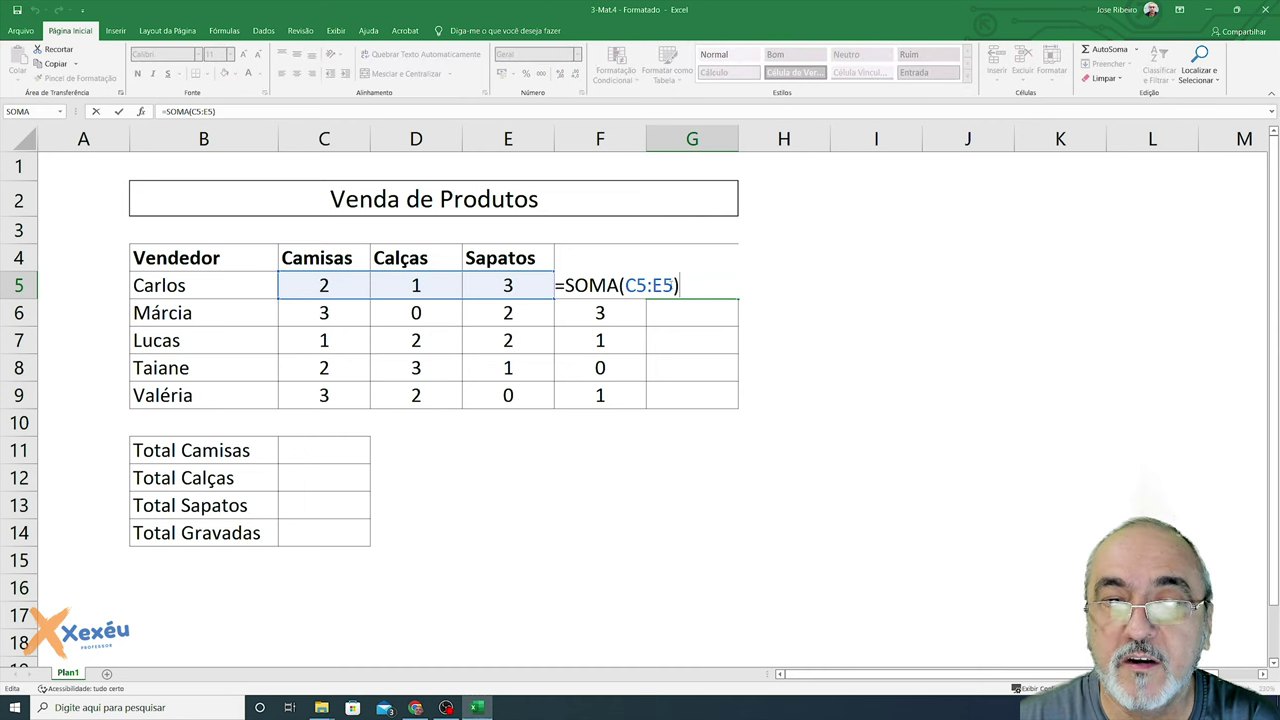
left_click(663, 285)
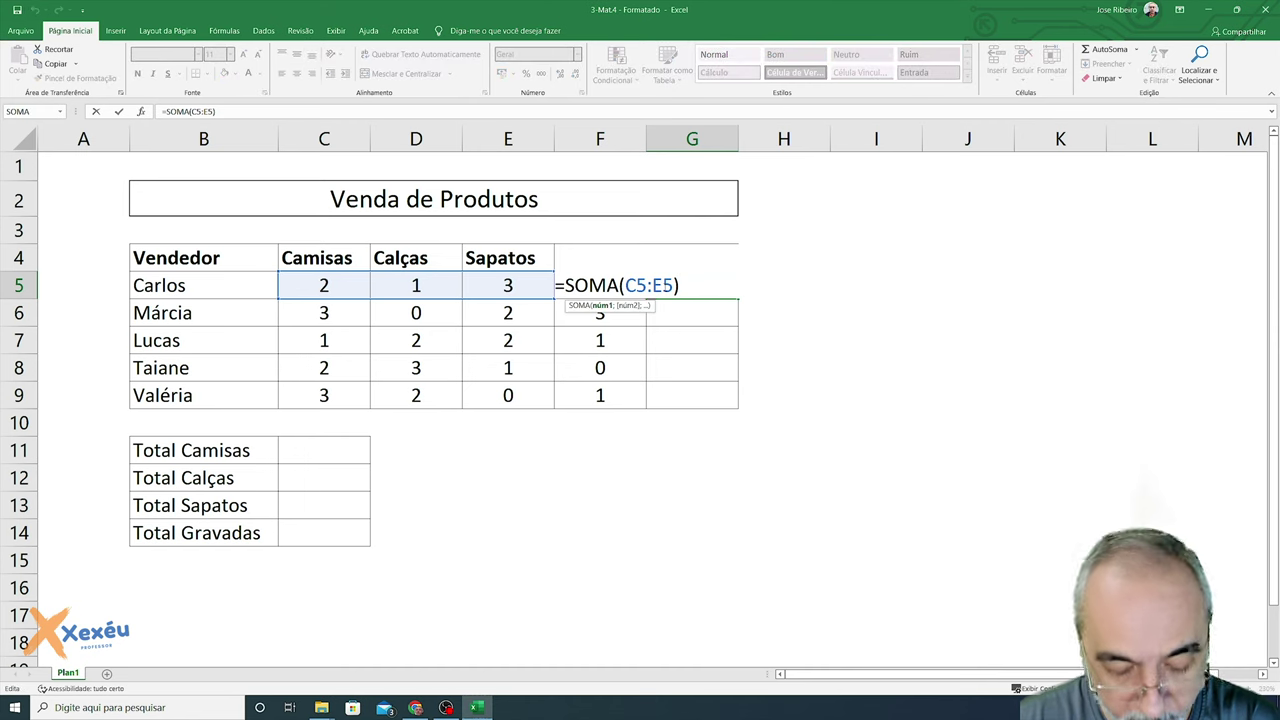
key("BackSpace")
type("f")
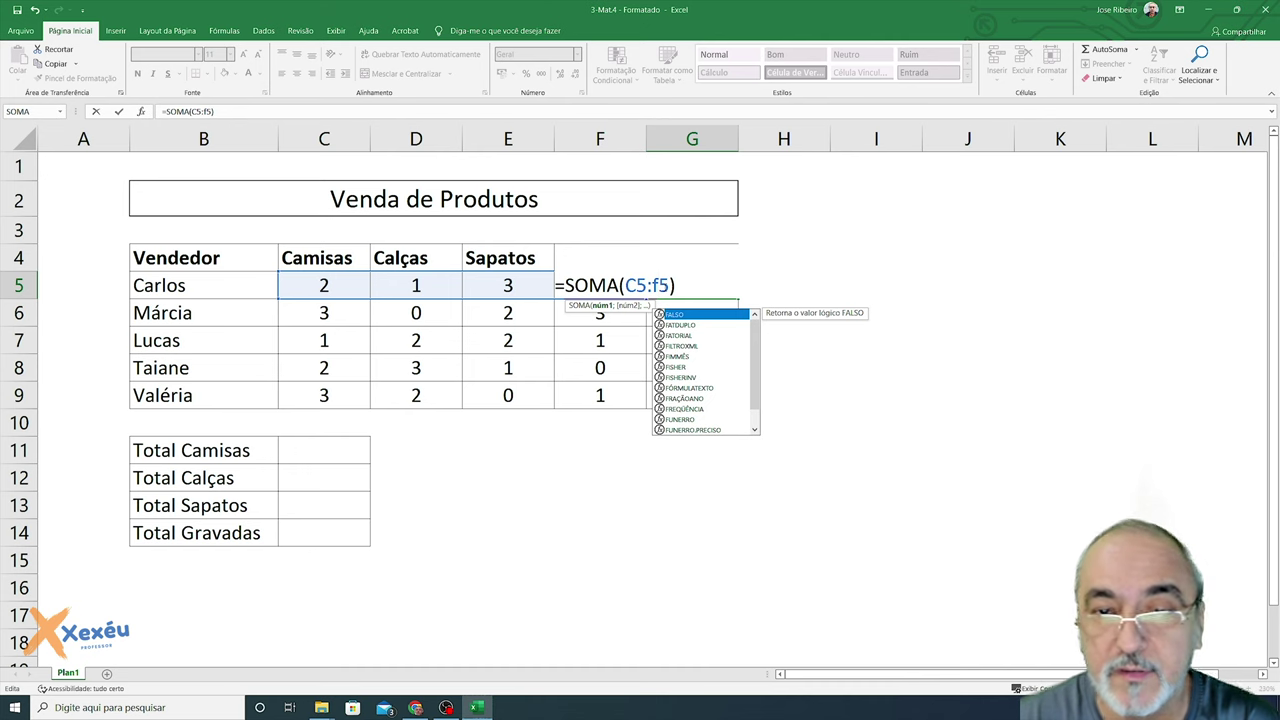
key("Return")
left_click(664, 287)
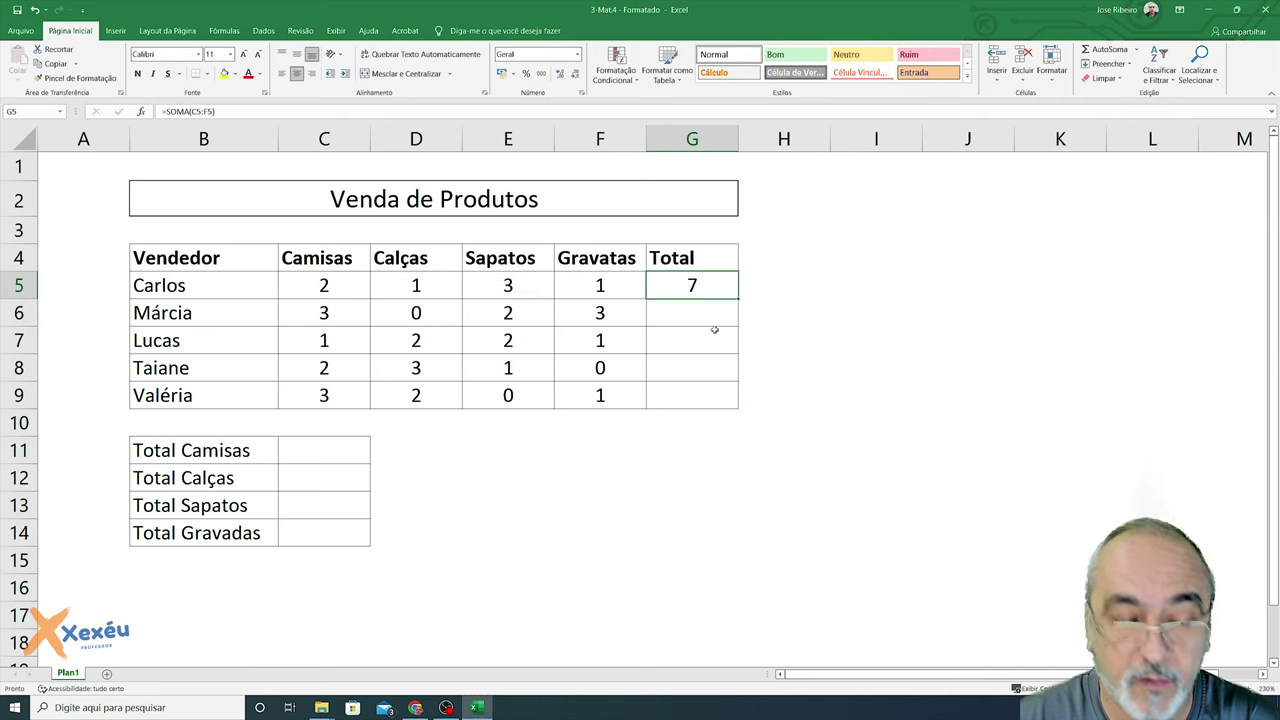
key("F2")
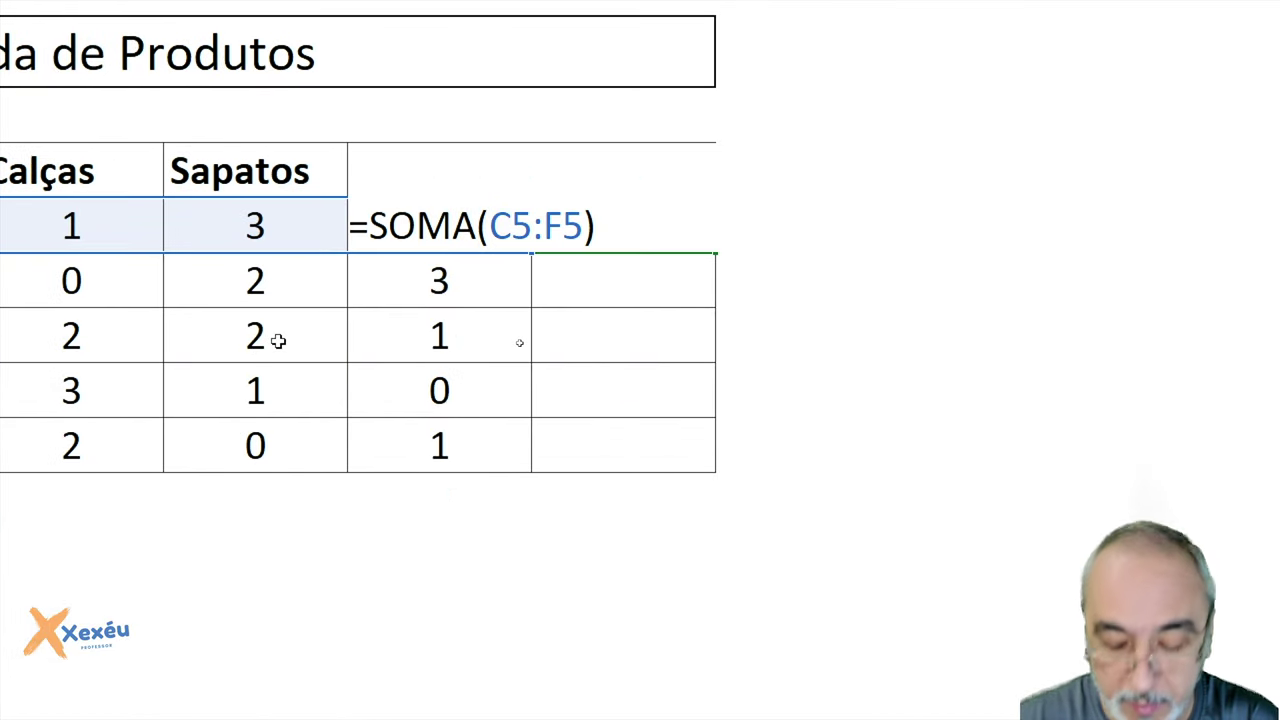
key("Return")
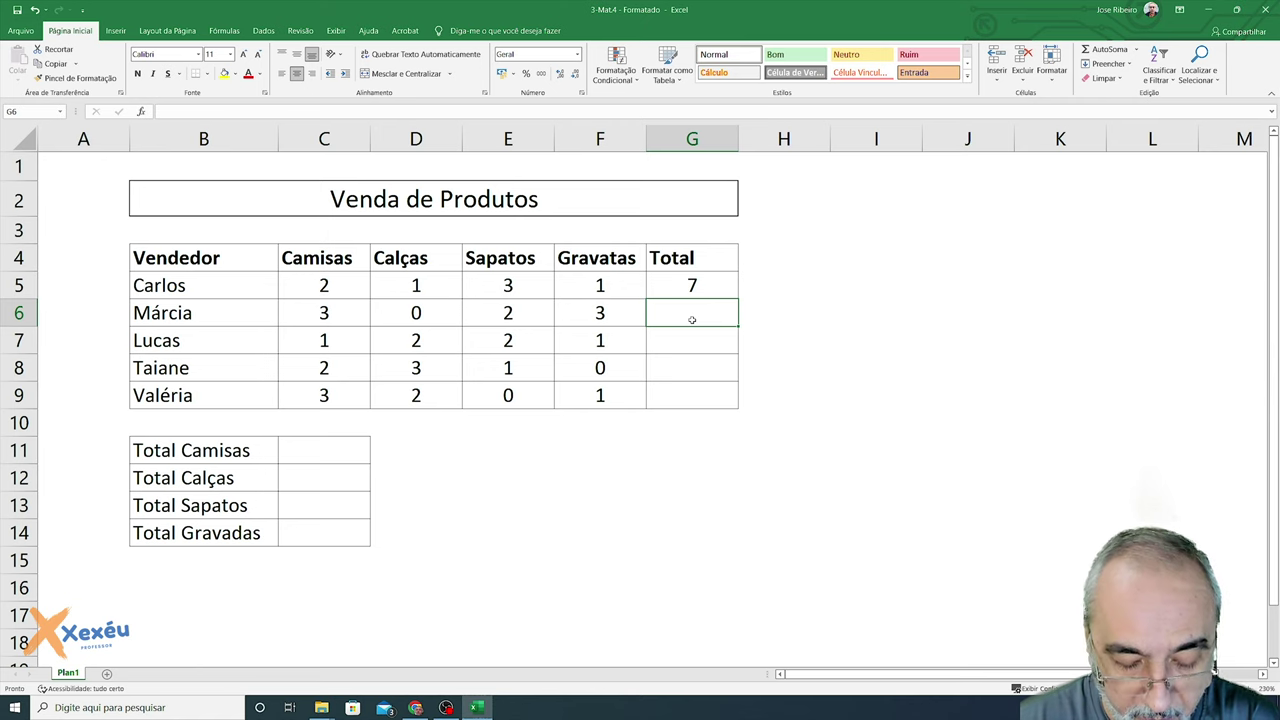
type("=soma(")
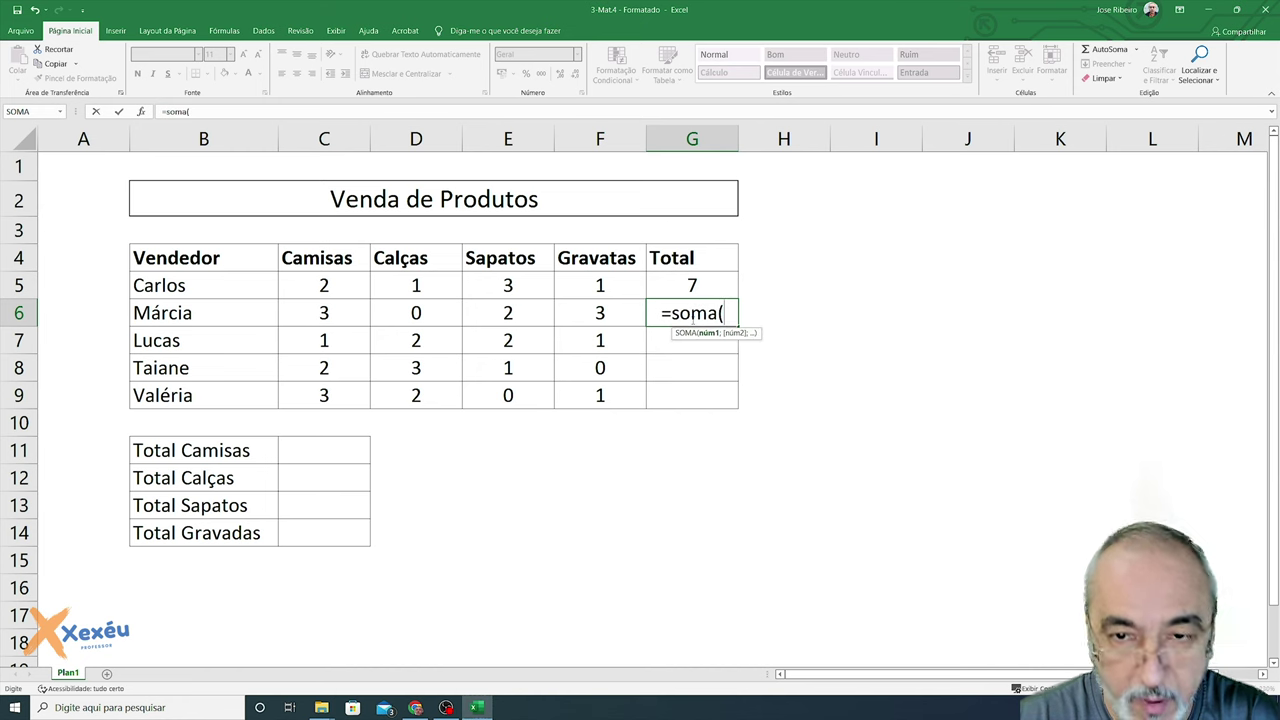
Enter =SOMA(C6:F6) in G6, giving Márcia a total of 8
left_click_drag(338, 312, 598, 320)
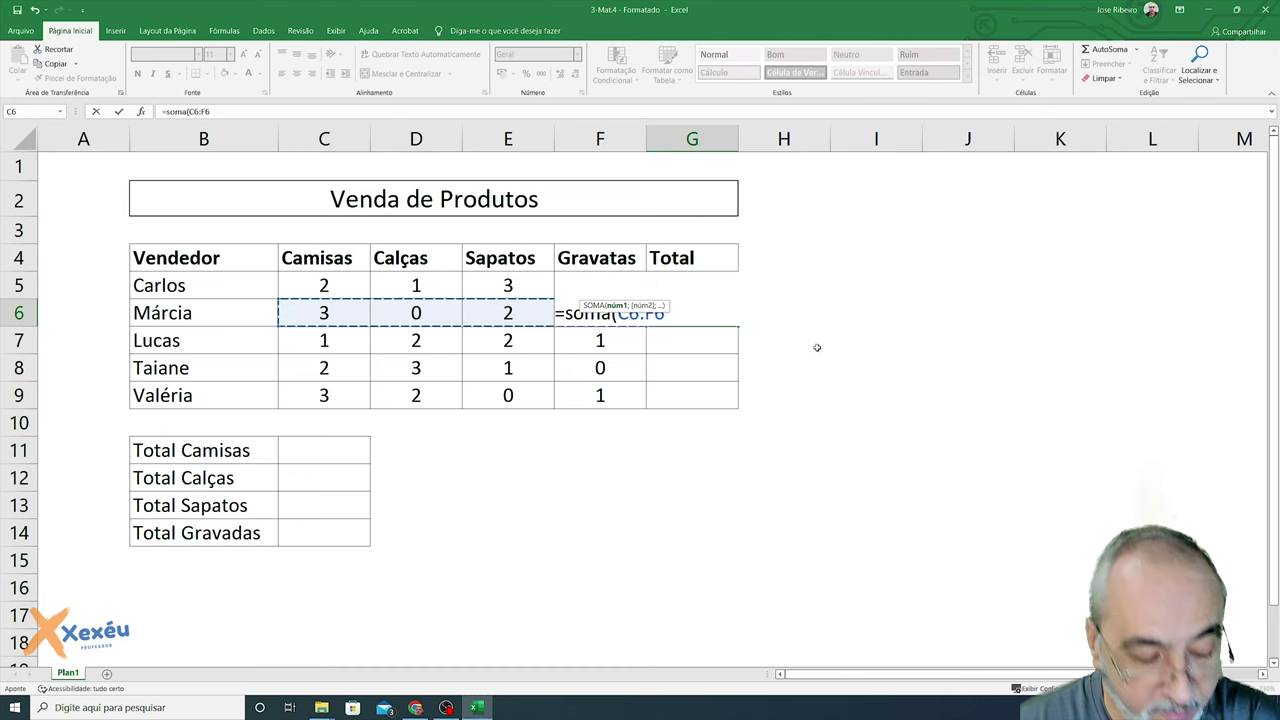
type(")")
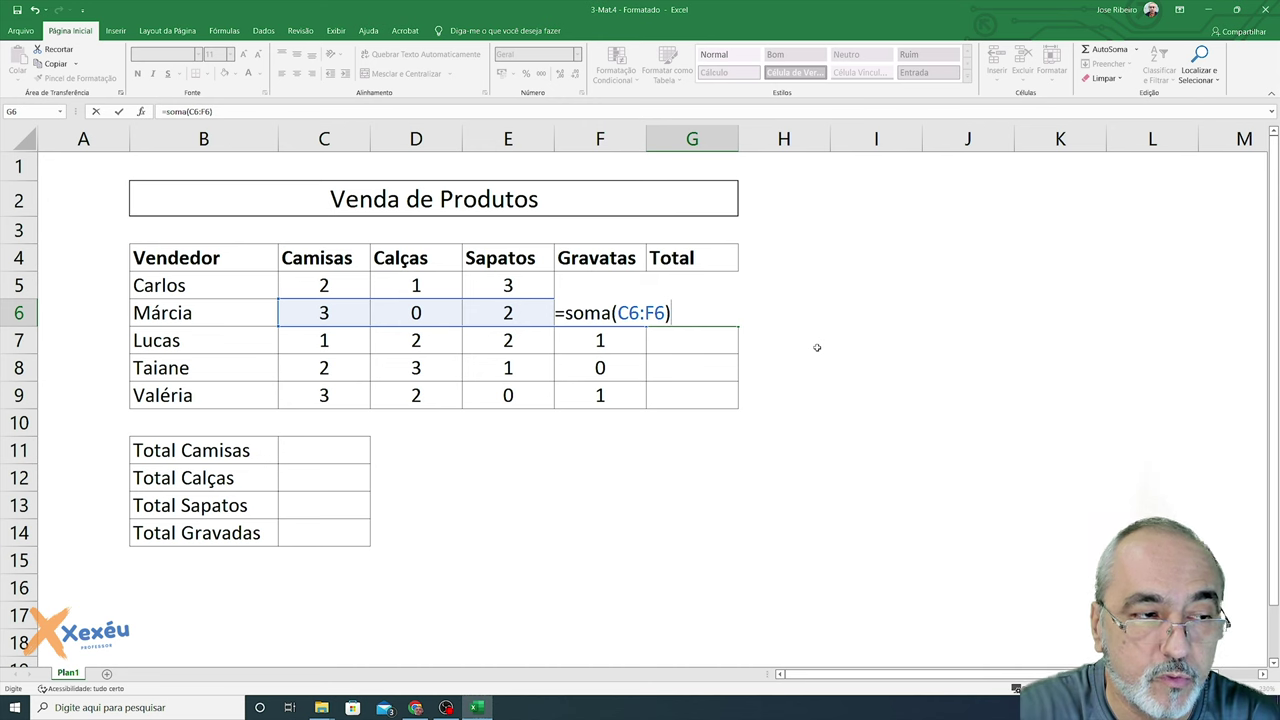
key("Return")
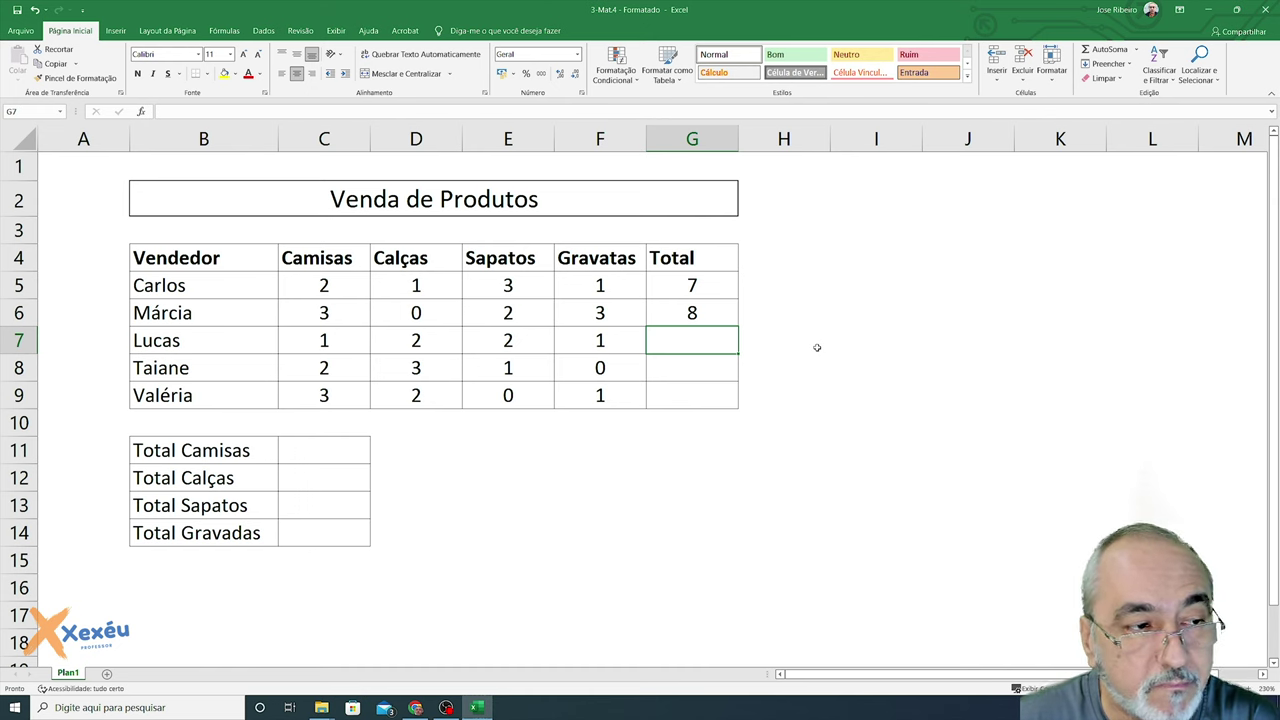
key("Up")
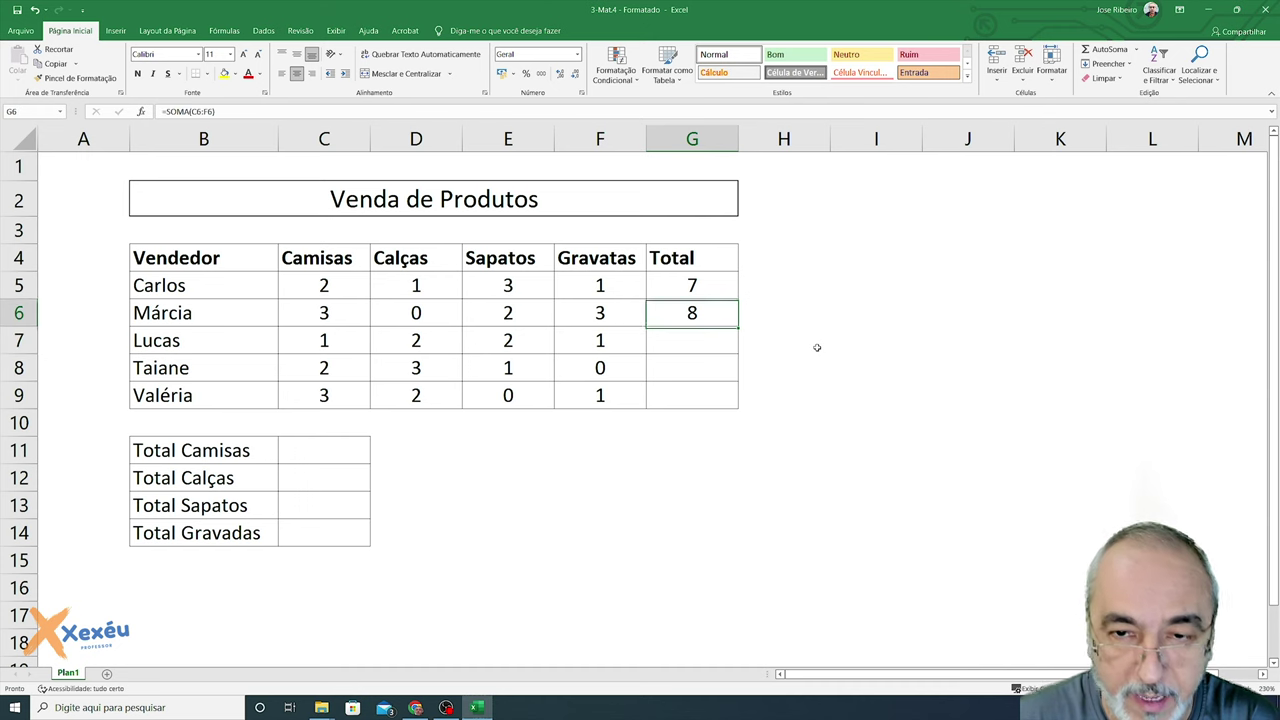
Clear Márcia's total in G6 and reconfirm Carlos's =SOMA(C5:F5) in G5
key("Delete")
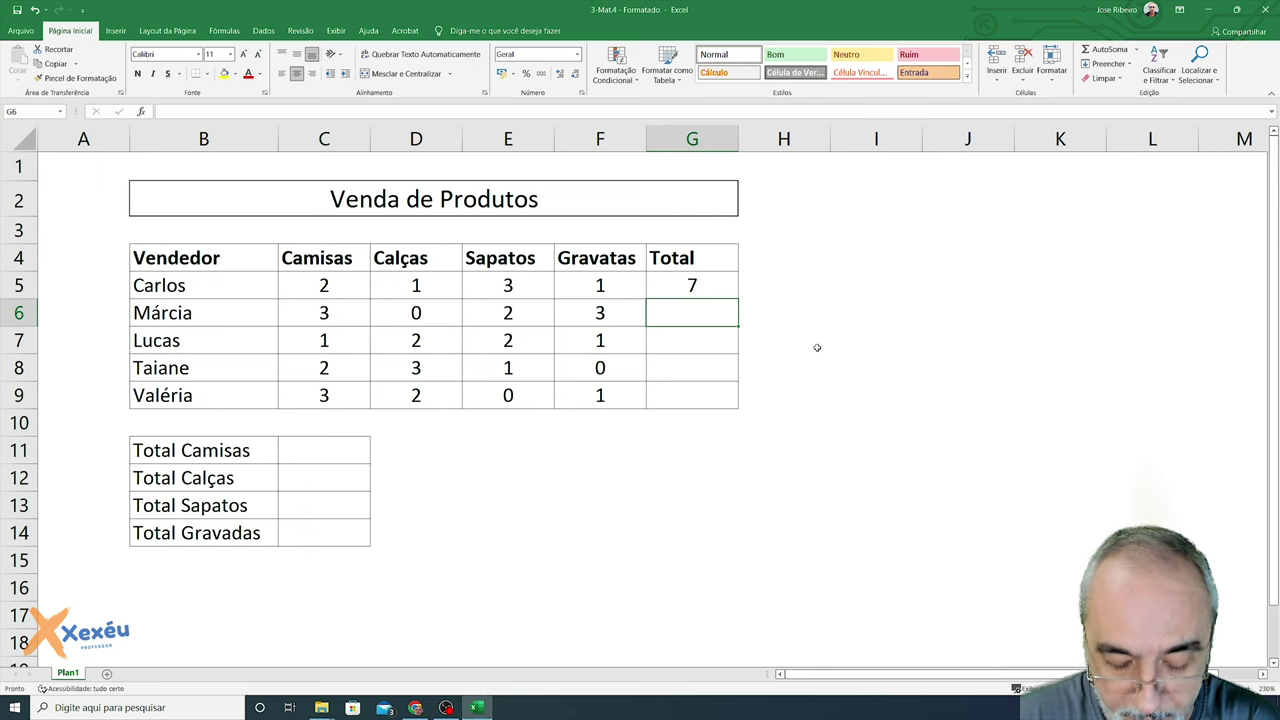
key("Up")
key("F2")
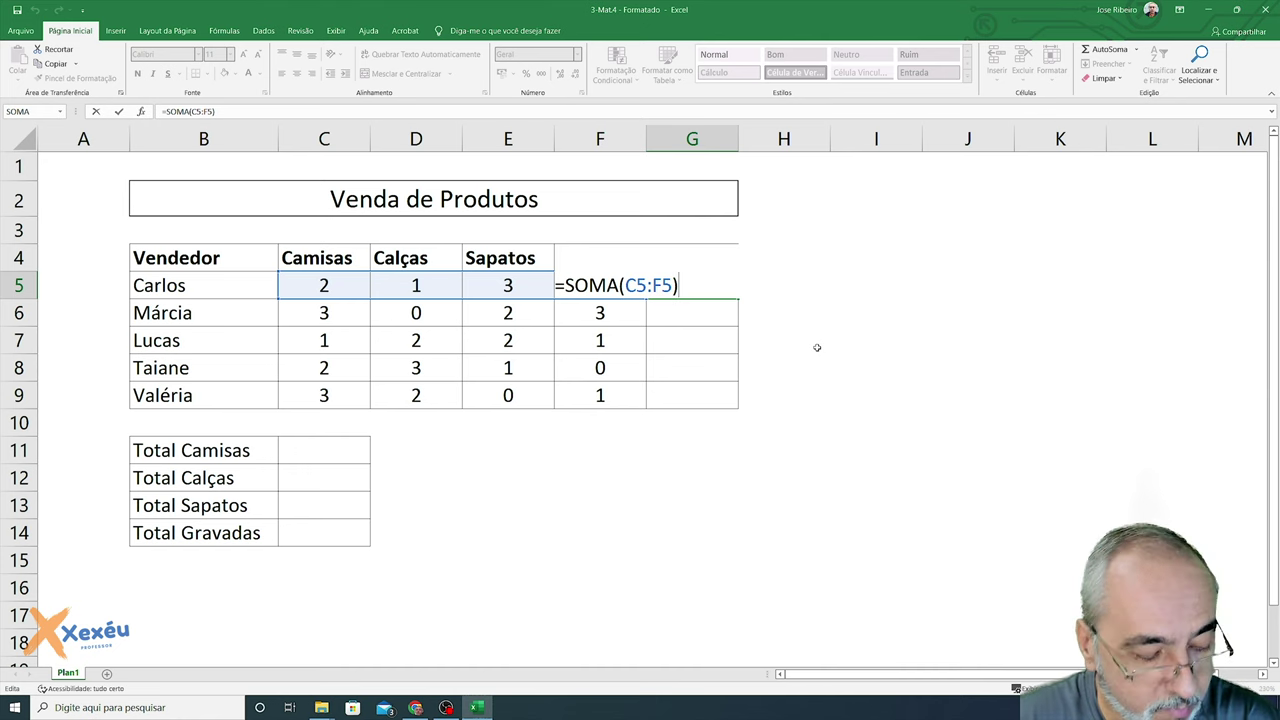
key("ctrl+Return")
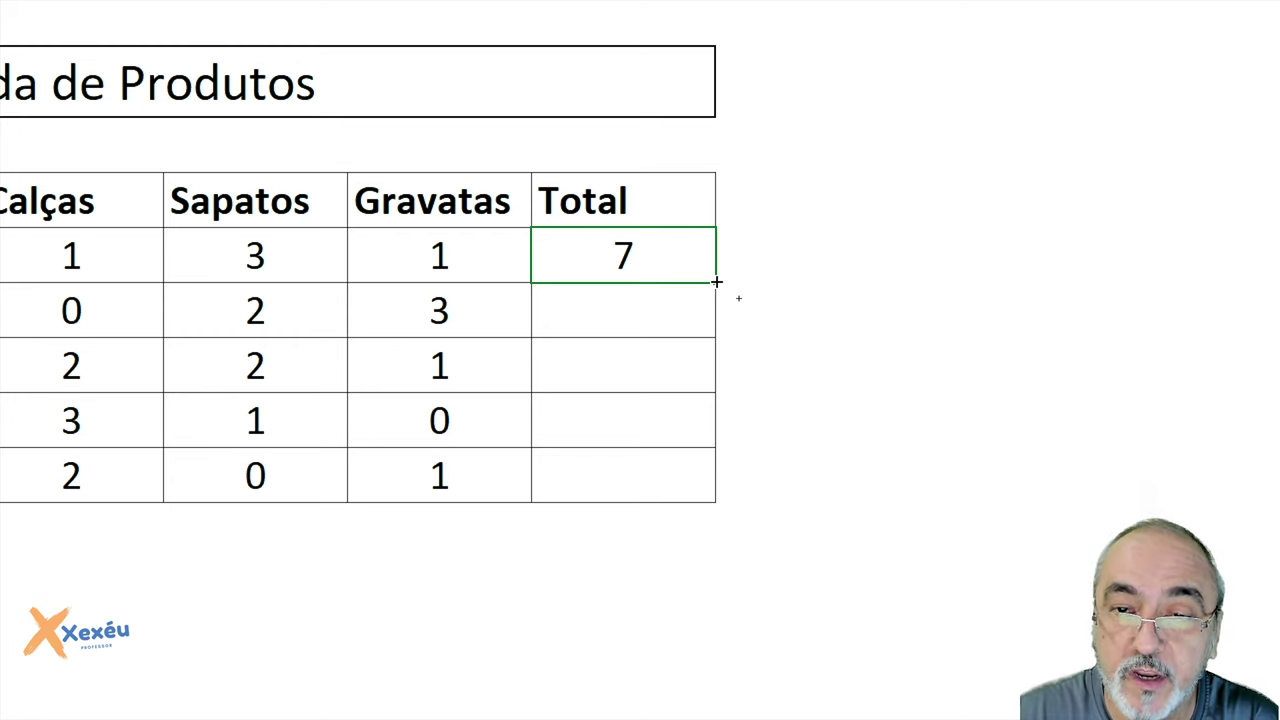
Fill G5's SOMA formula down to G9 and verify the copied formulas in G6 and G9
left_click_drag(716, 282, 721, 501)
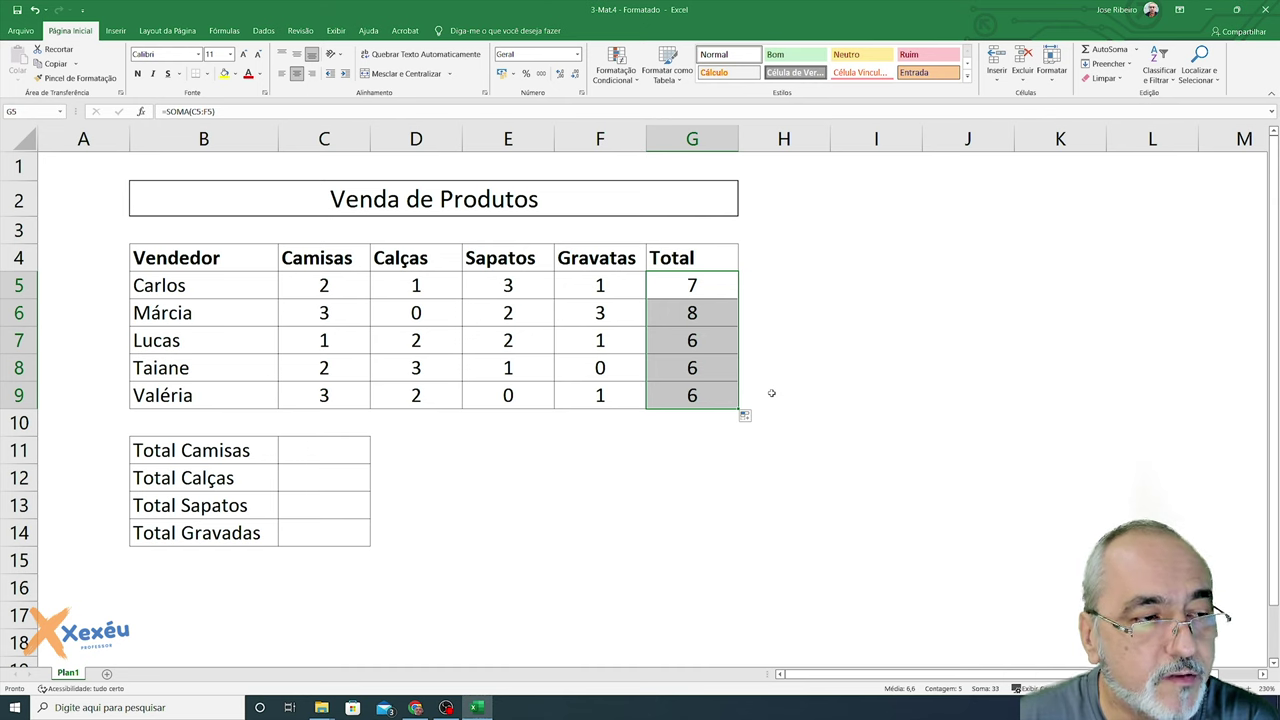
left_click(688, 311)
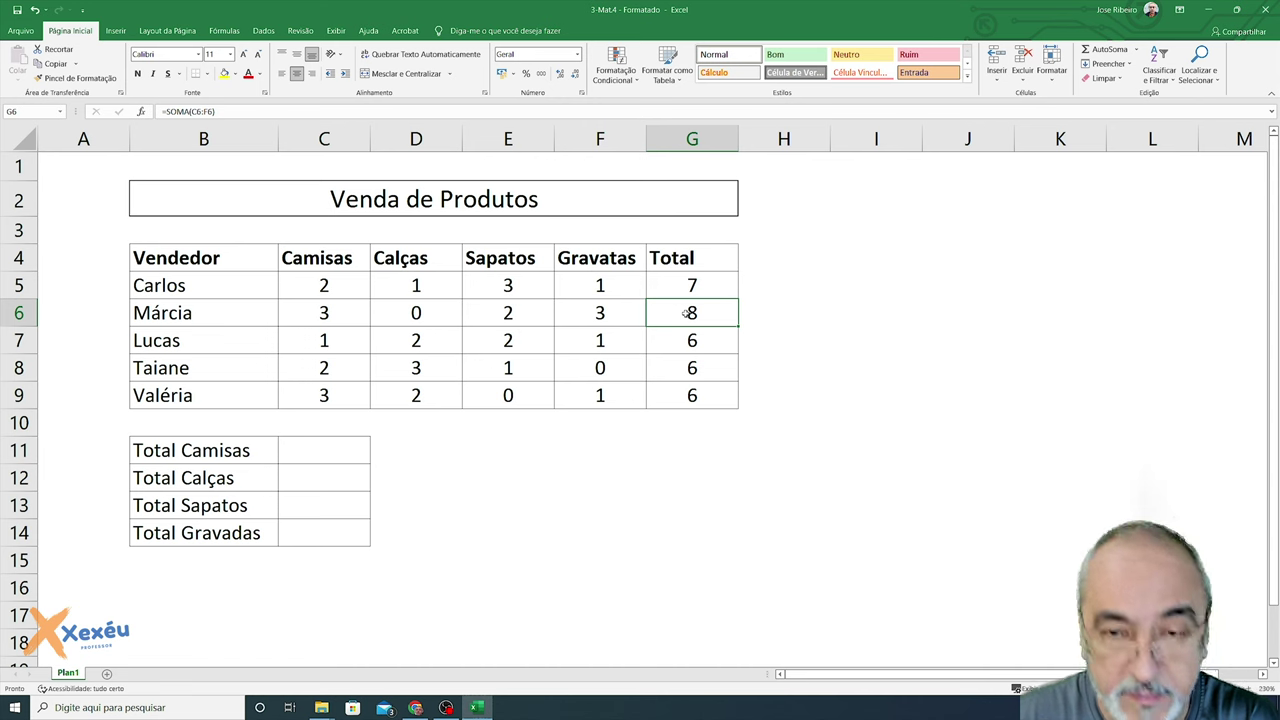
double_click(686, 313)
key("Return")
key("Down")
key("Down")
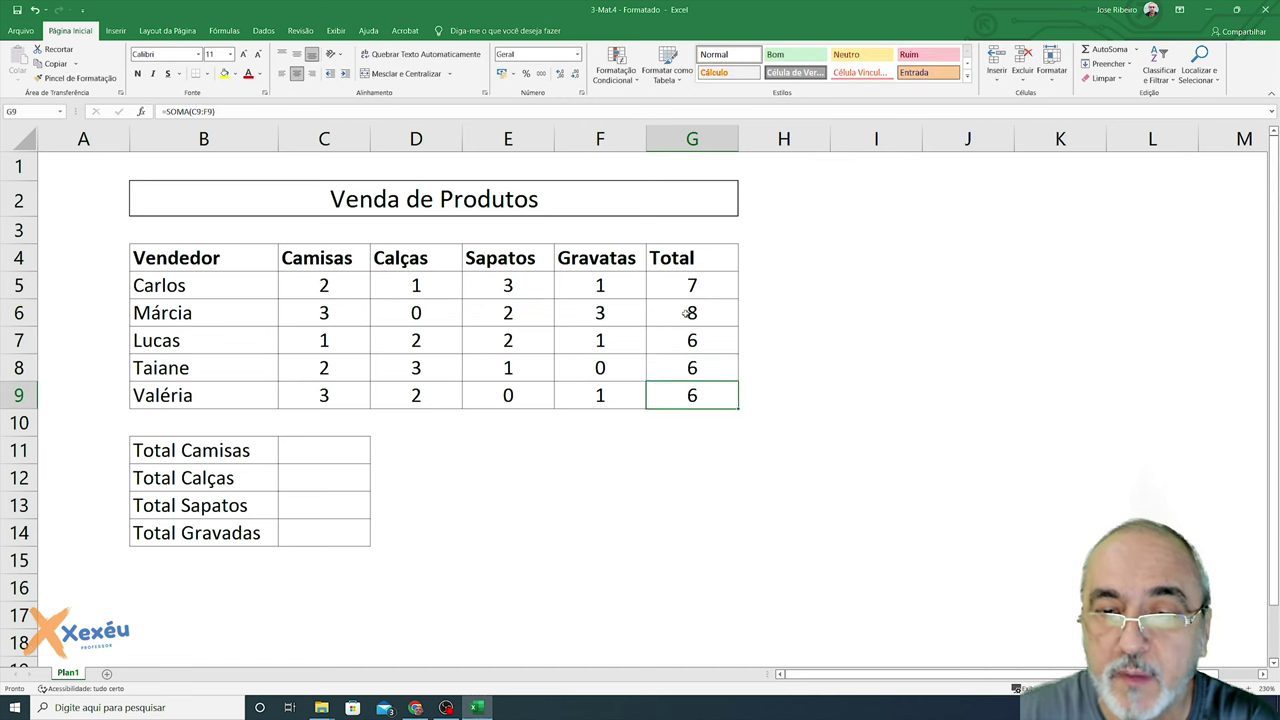
key("F2")
key("Return")
key("Up")
key("Up")
key("Up")
key("Up")
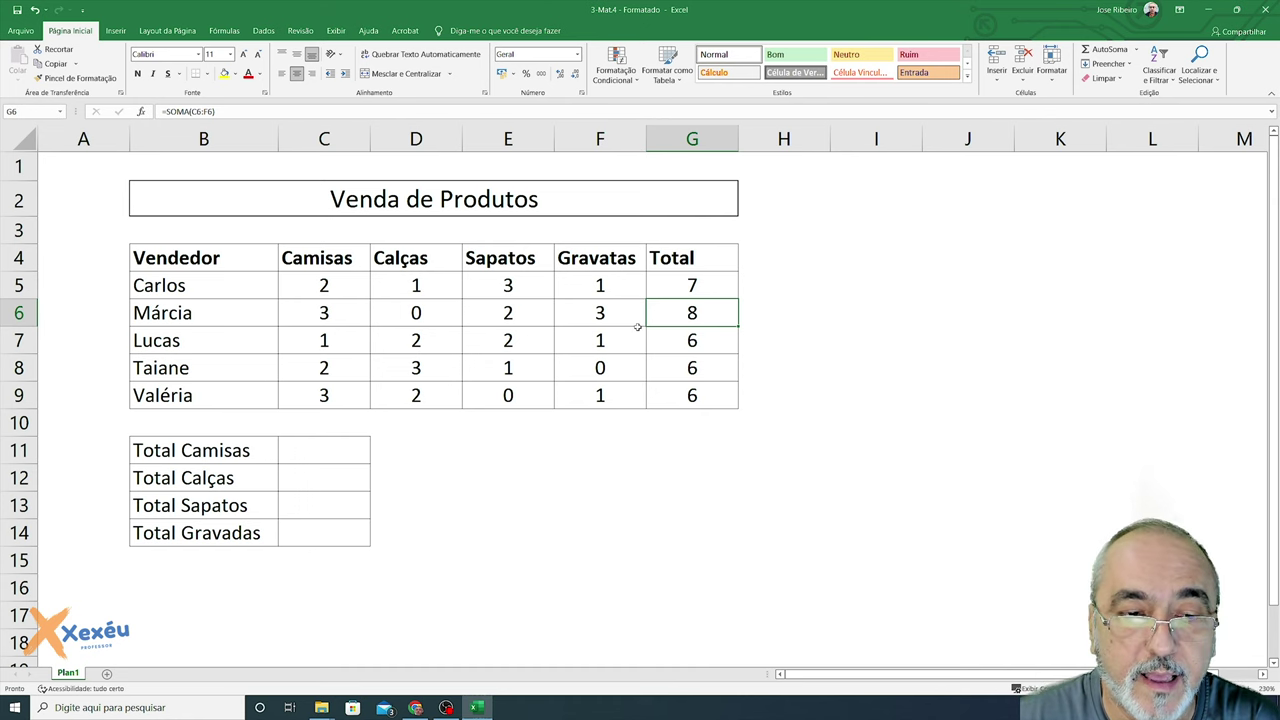
left_click(336, 442)
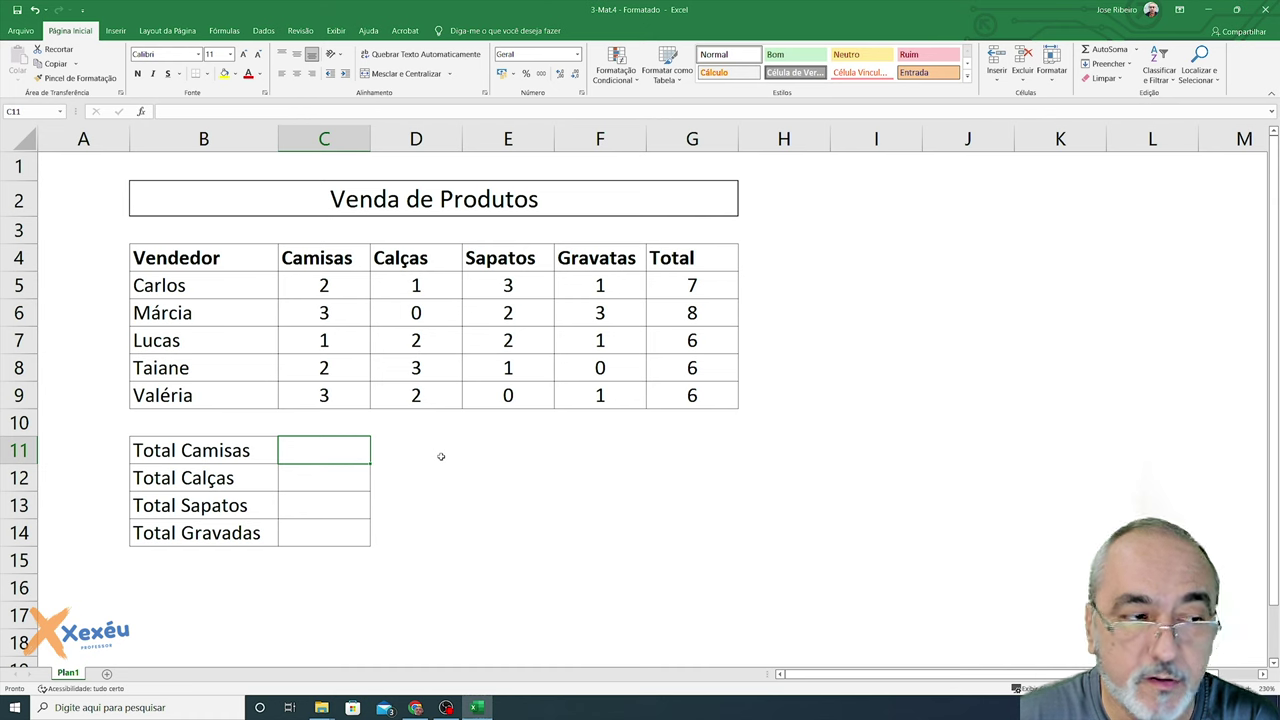
Set Total Camisas in C11 to =SOMA(C5:C9), giving 11
type("=soma(")
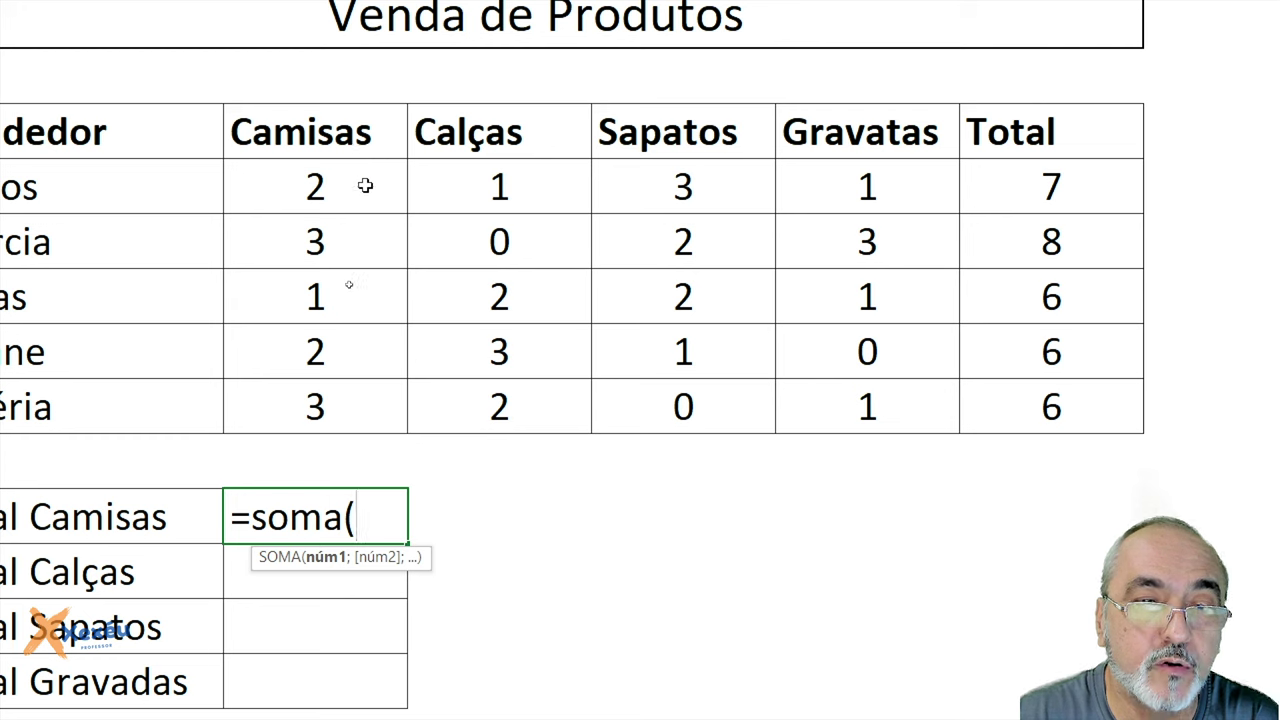
left_click(365, 186)
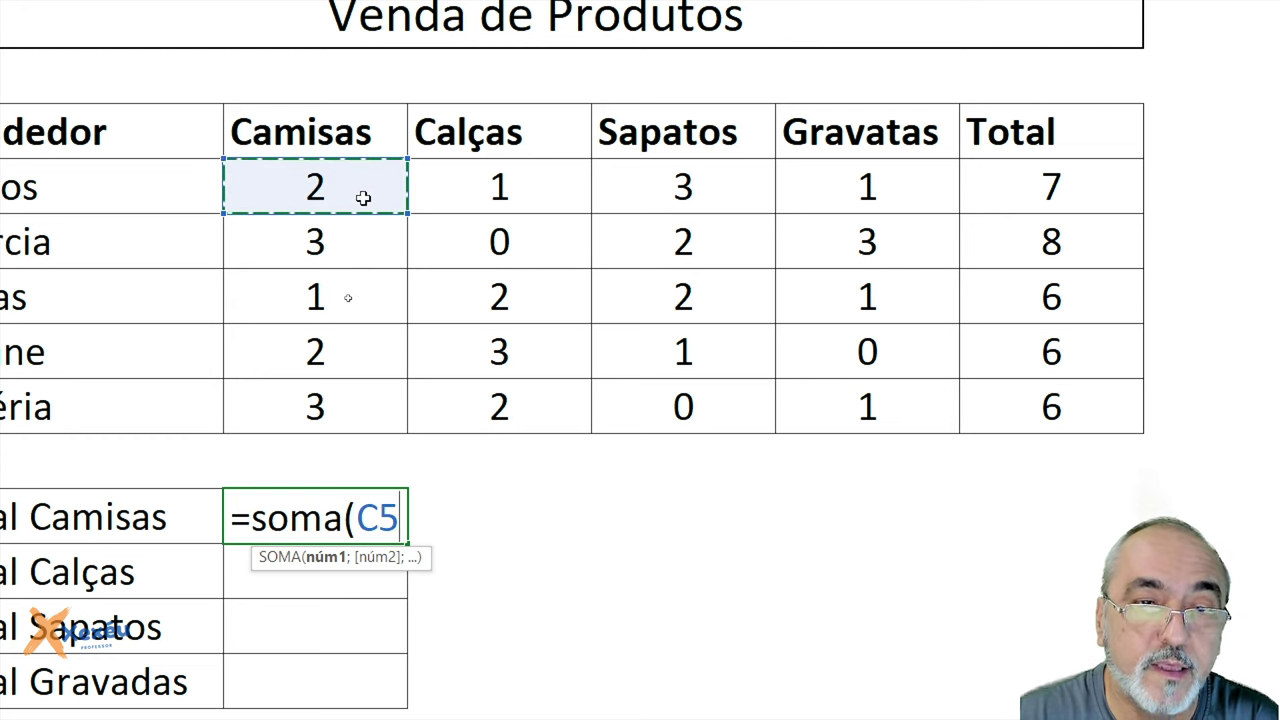
left_click_drag(366, 194, 348, 397)
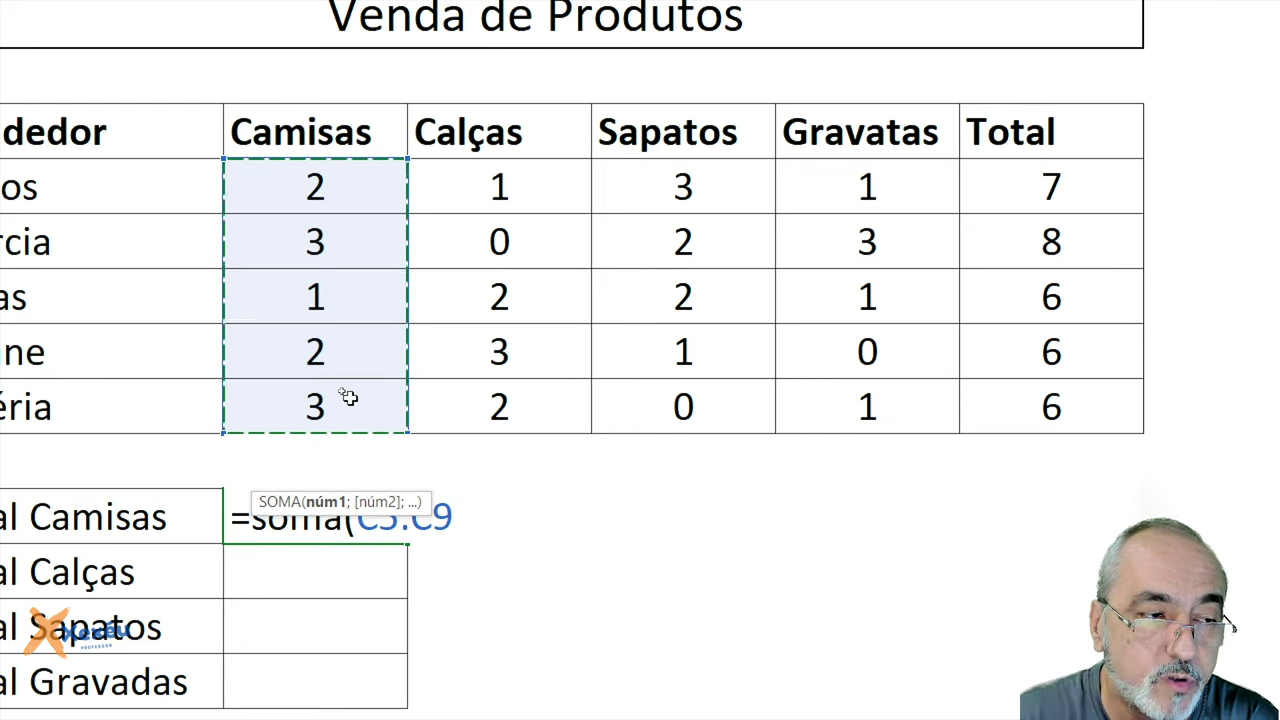
type(")")
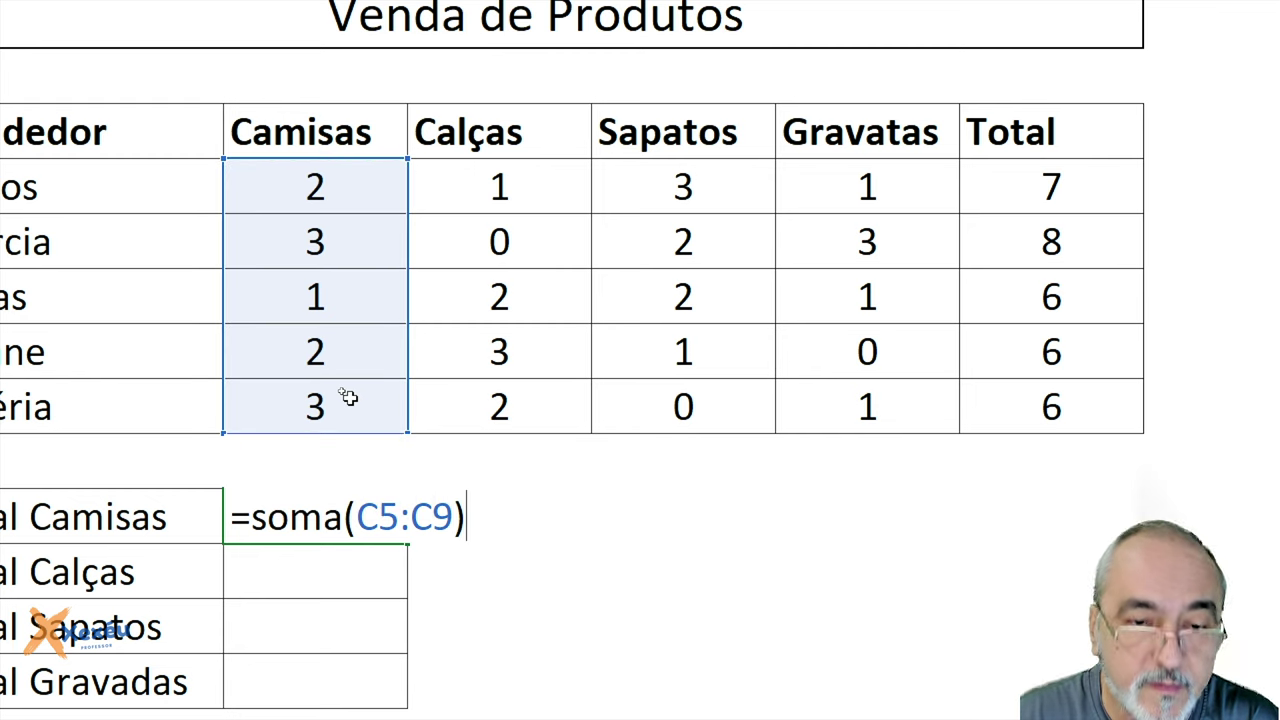
key("Return")
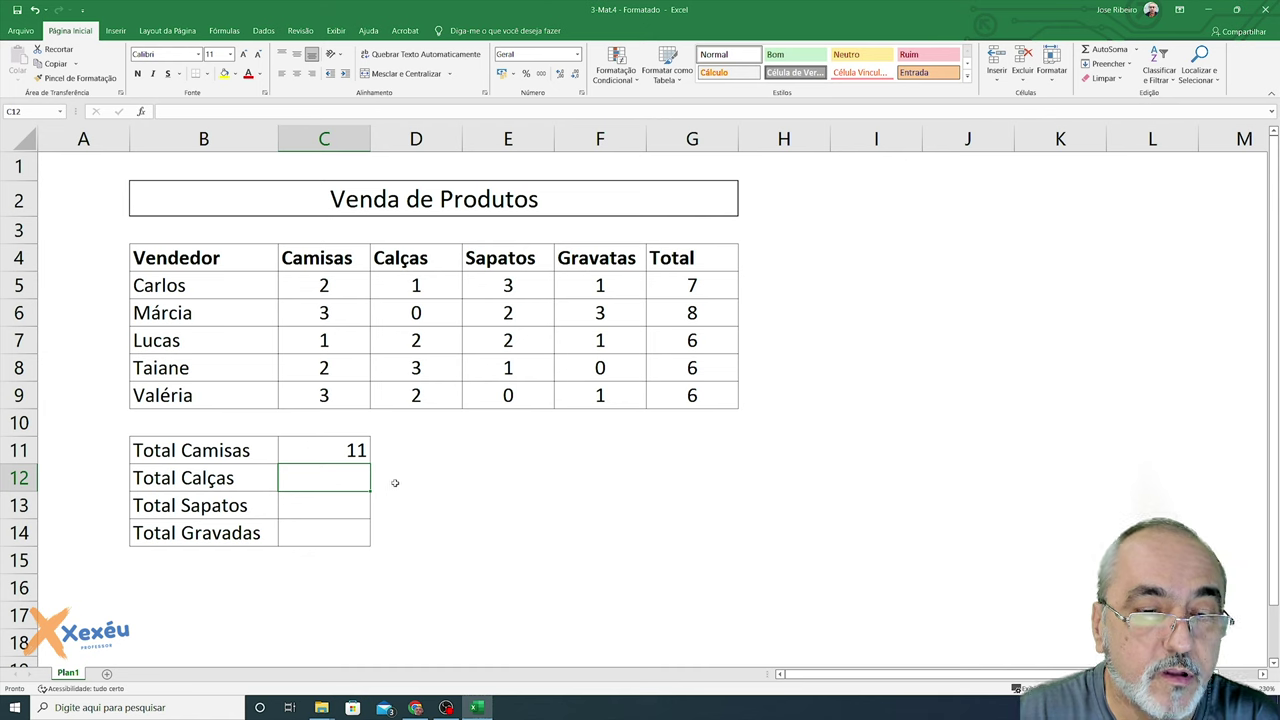
type("=soma(")
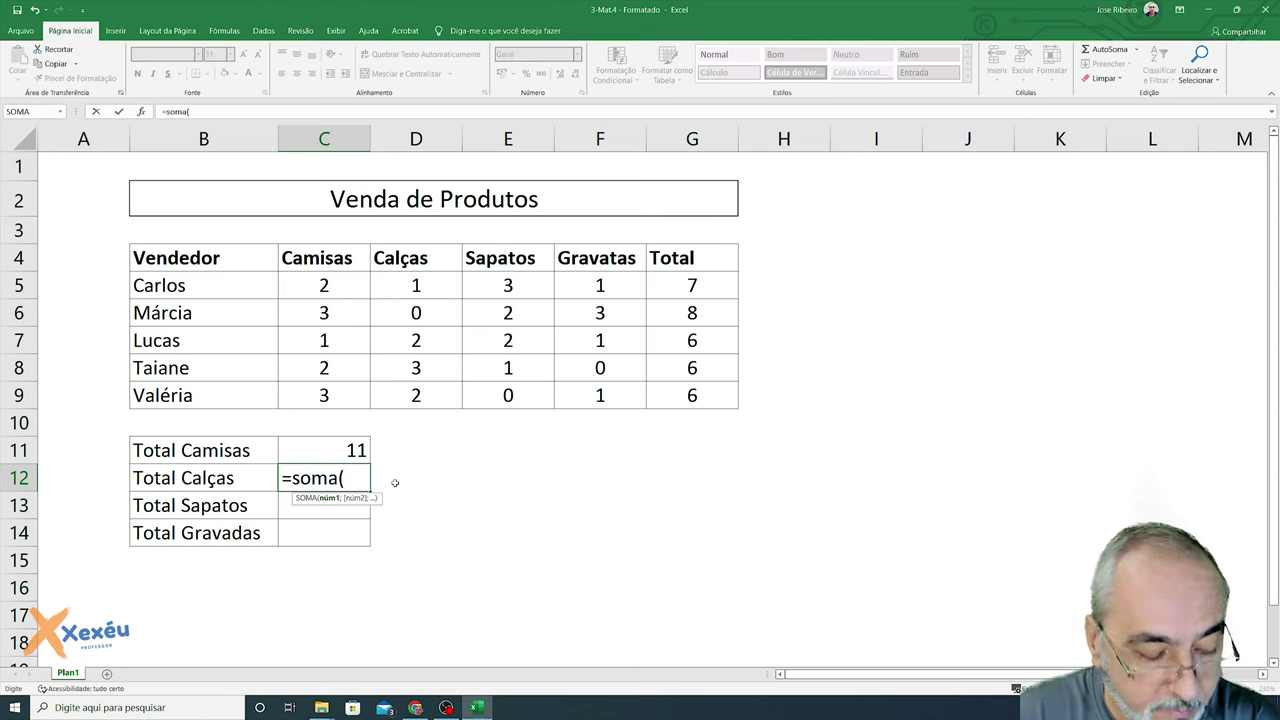
Cancel the C12 entry and fill C11's formula down to C14, giving 9, 17 and 25
key("Escape")
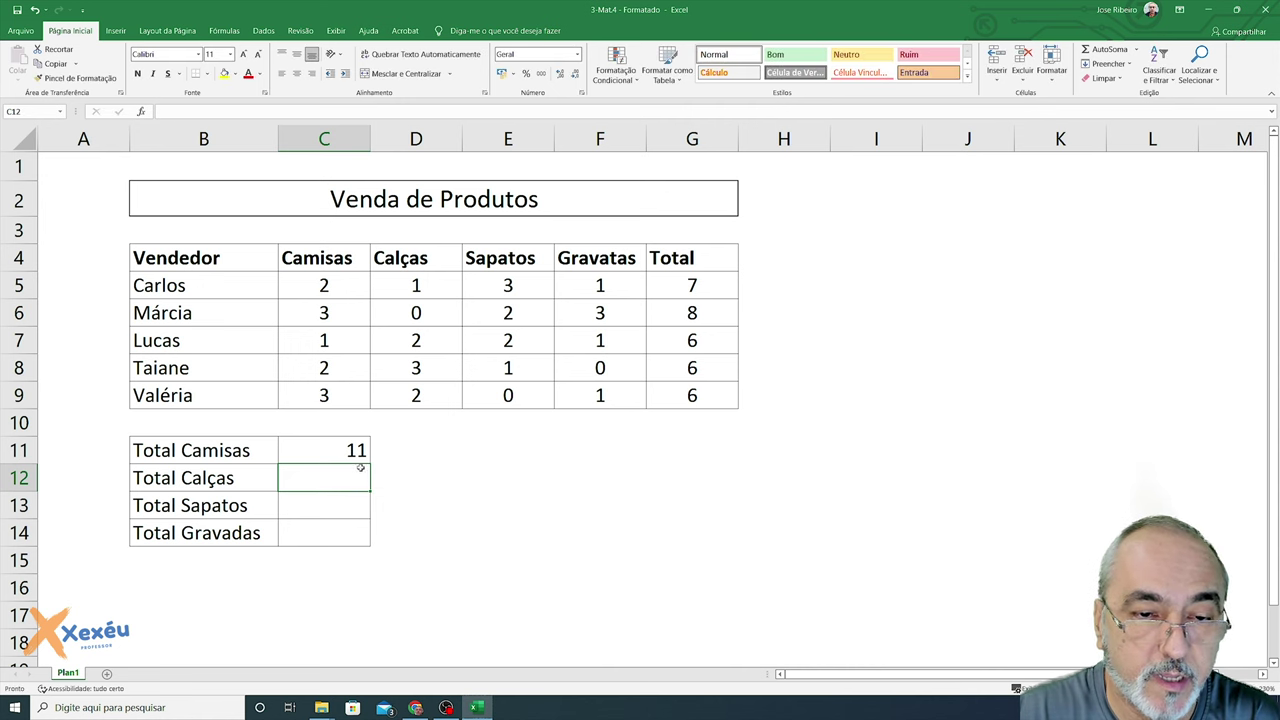
left_click(360, 456)
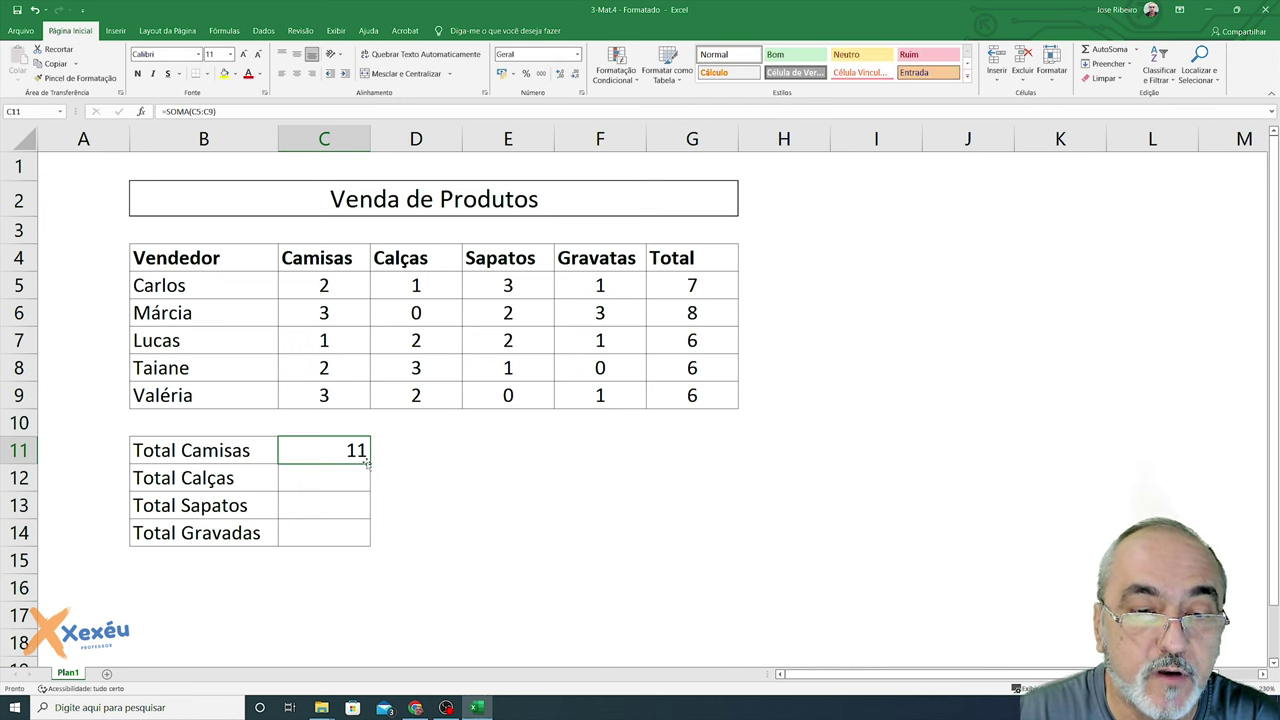
left_click_drag(370, 464, 368, 543)
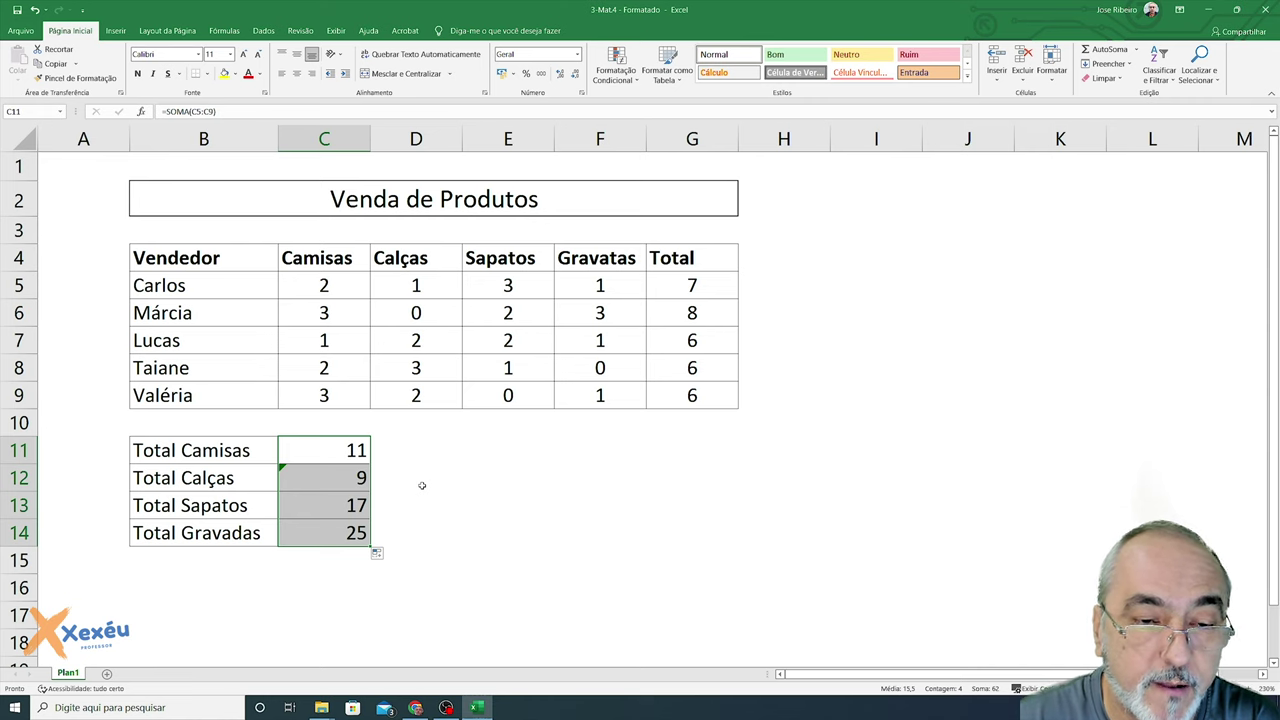
left_click(354, 455)
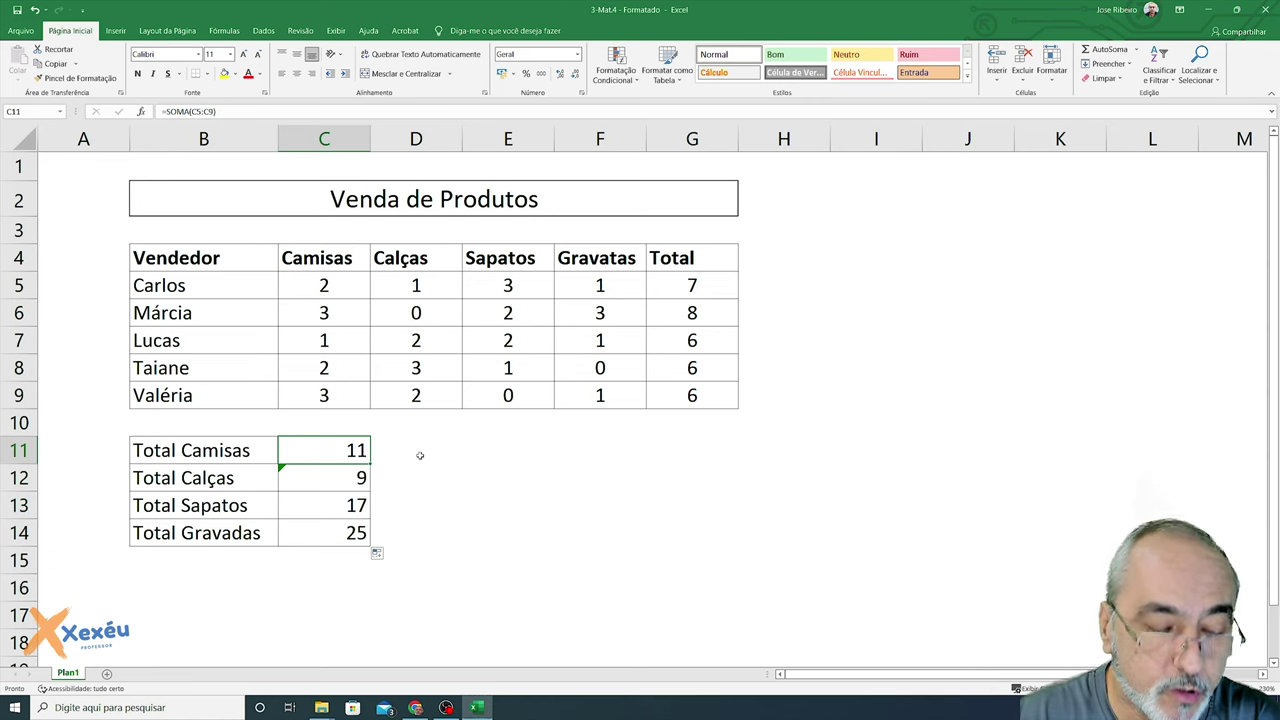
key("F2")
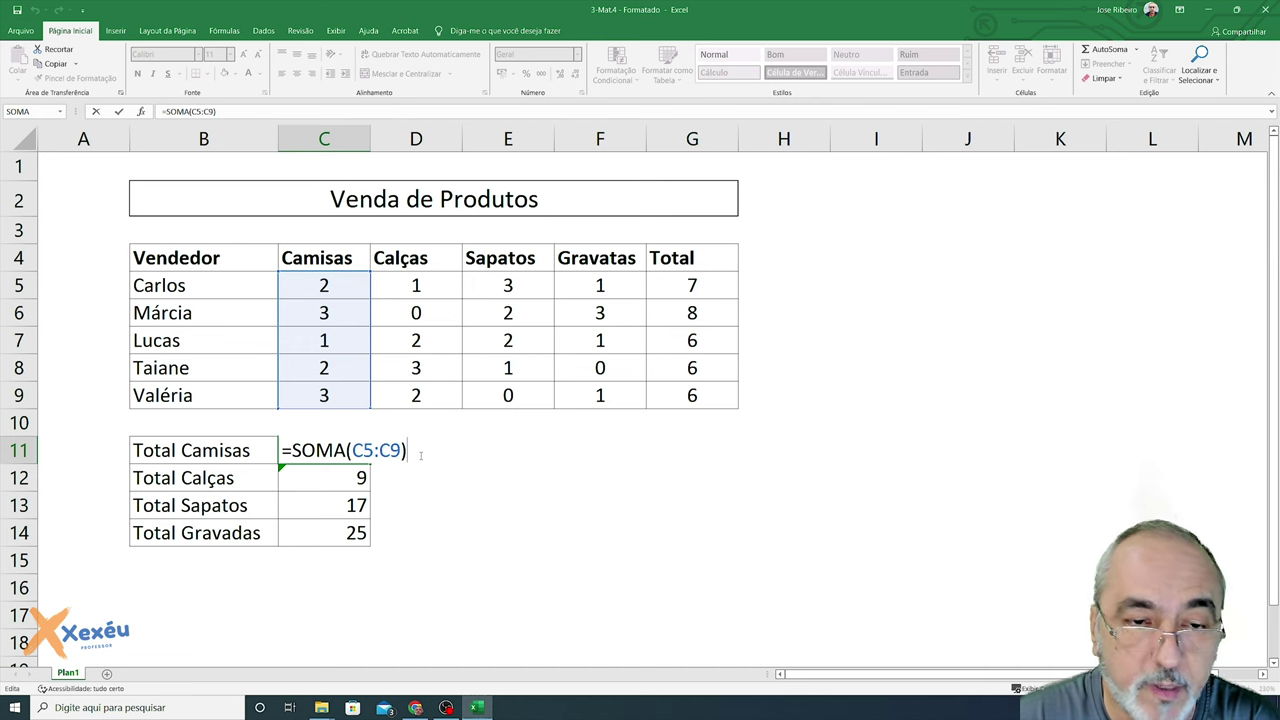
key("Return")
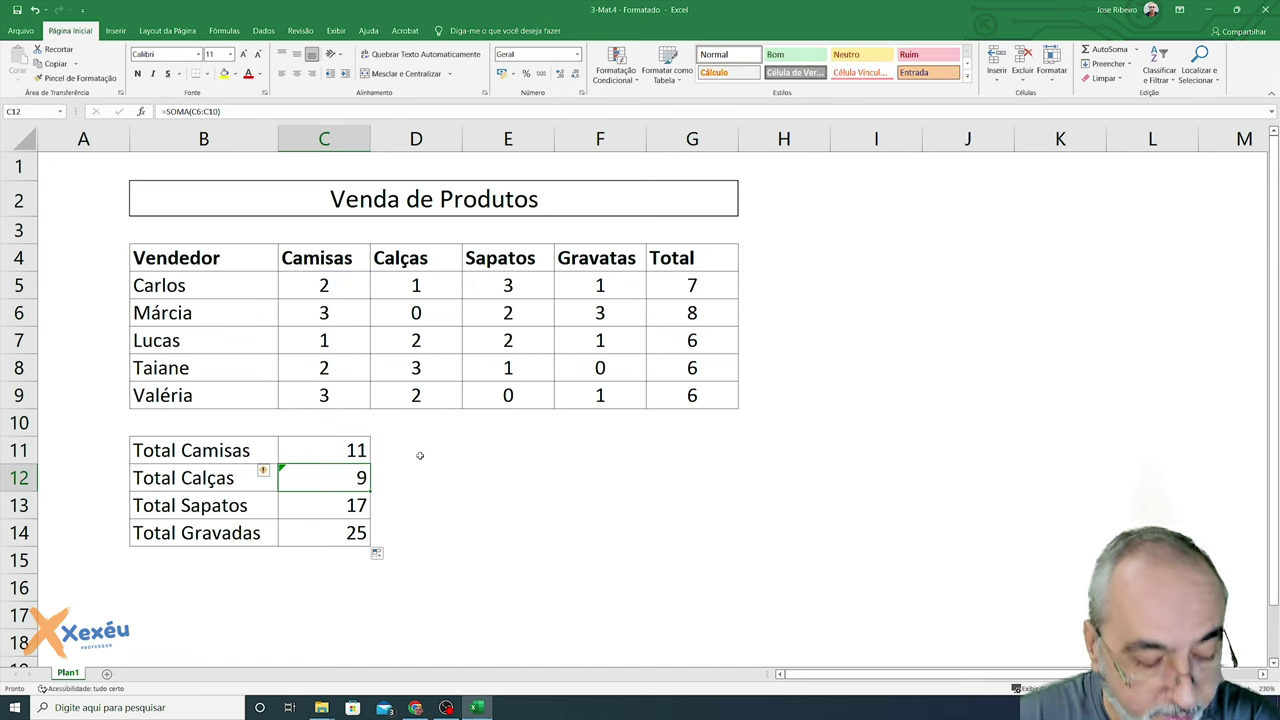
key("F2")
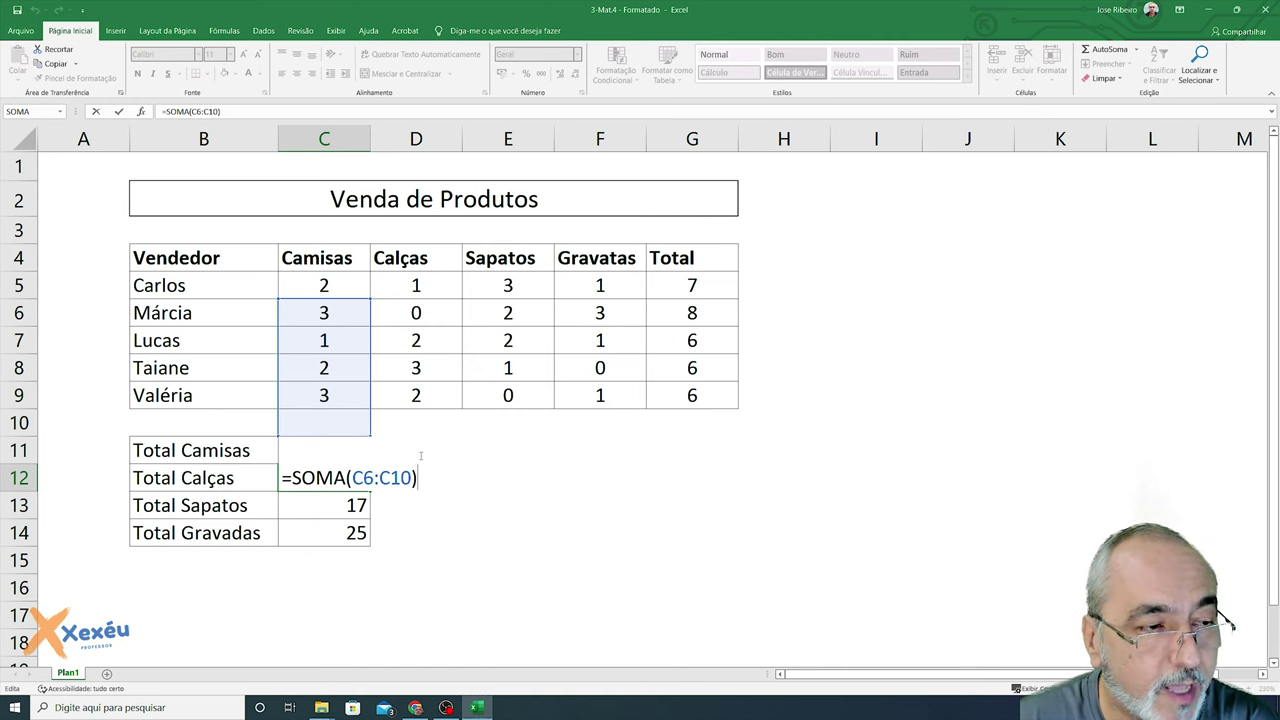
Rewrite the Total Calças formula as =SOMA(D5:D9) so it totals 8
key("BackSpace")
key("BackSpace")
key("BackSpace")
key("BackSpace")
key("BackSpace")
key("BackSpace")
key("BackSpace")
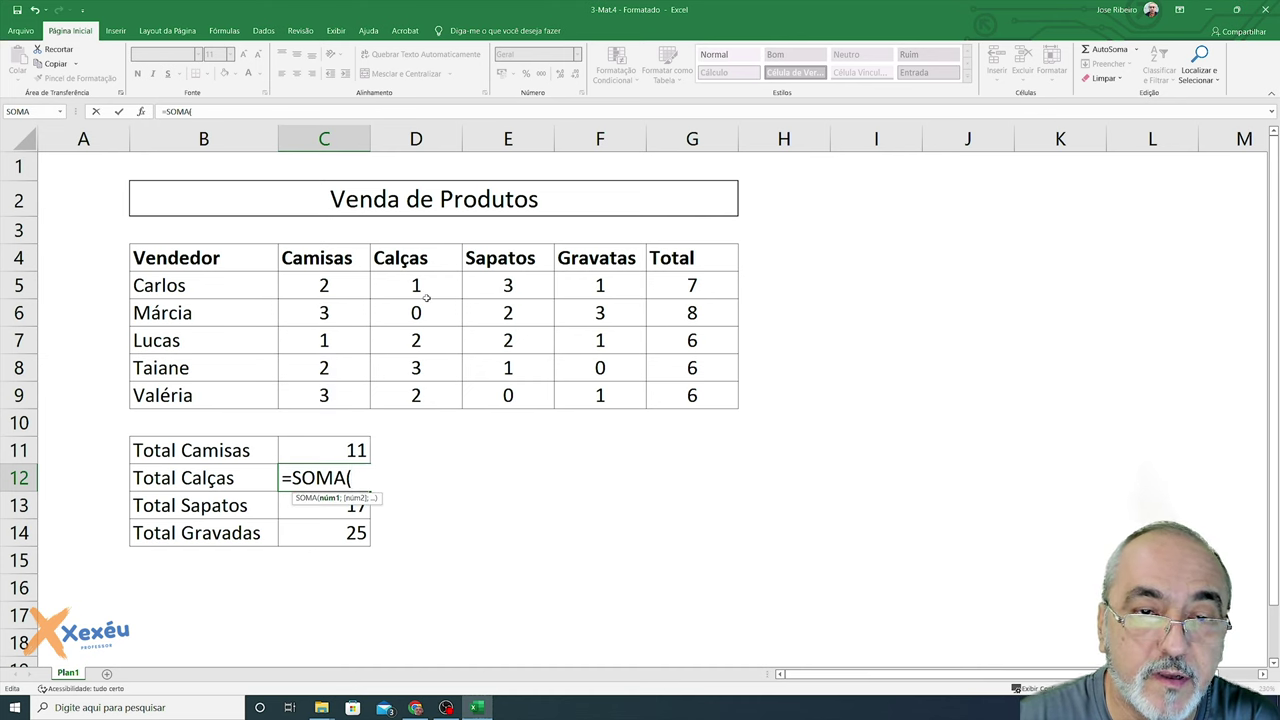
left_click_drag(425, 289, 428, 395)
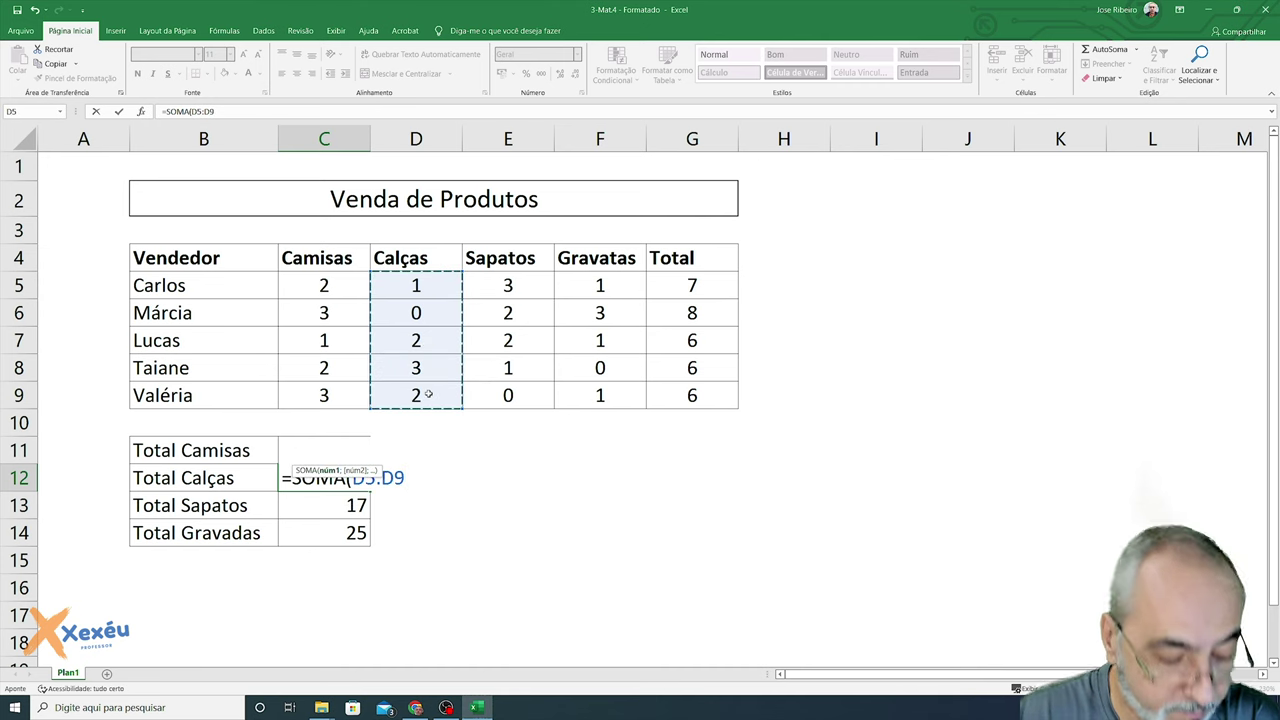
type(")")
key("Return")
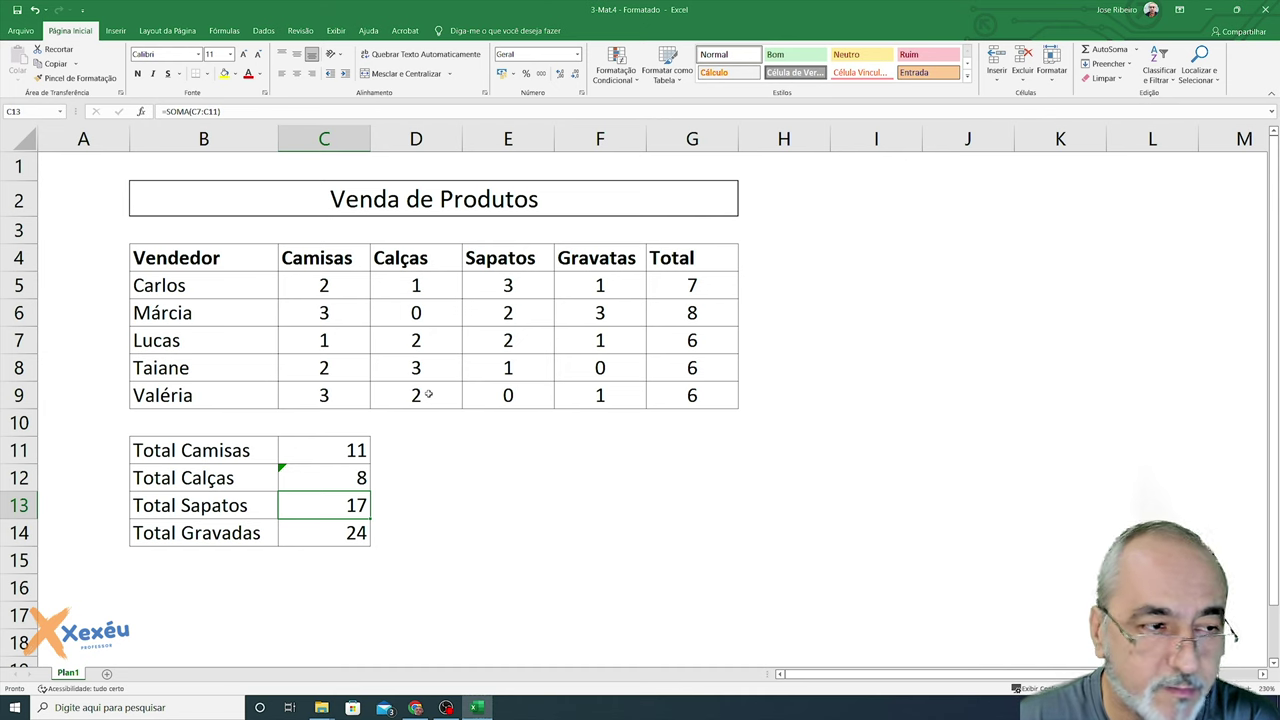
key("F2")
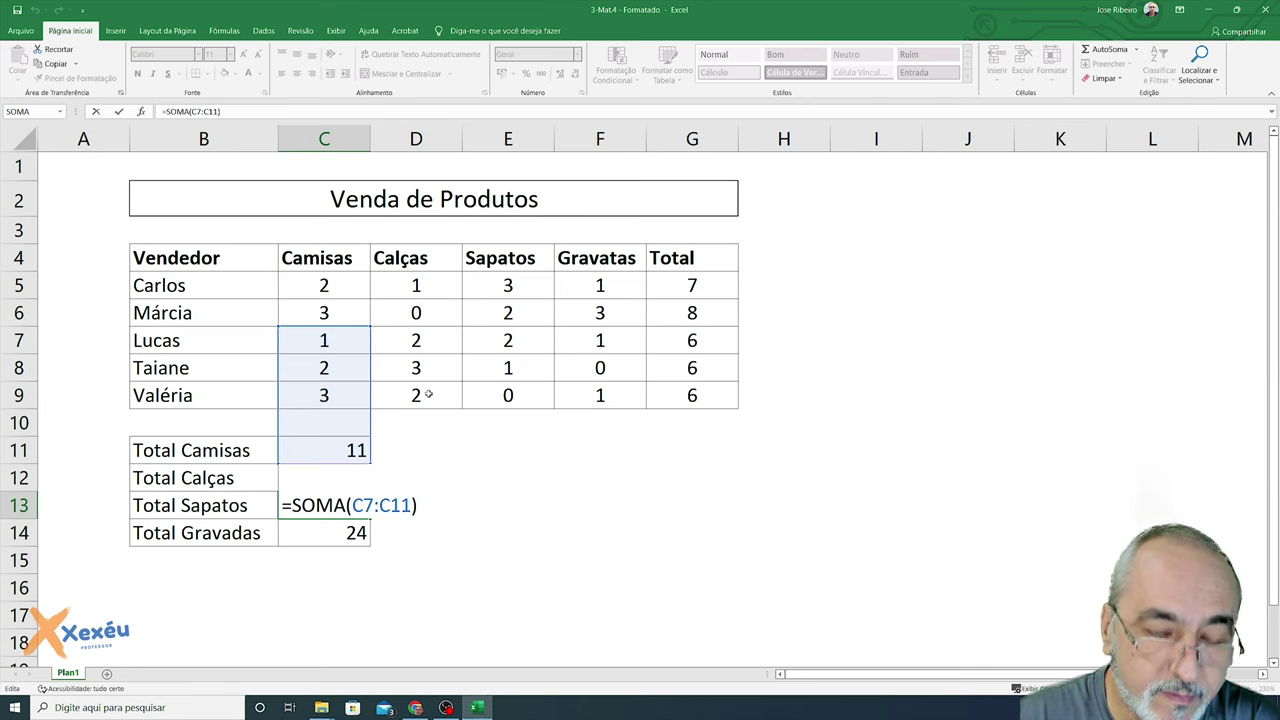
Change the Total Sapatos formula to =SOMA(E5:E9), giving 8
key("BackSpace")
key("BackSpace")
key("BackSpace")
key("BackSpace")
key("BackSpace")
key("BackSpace")
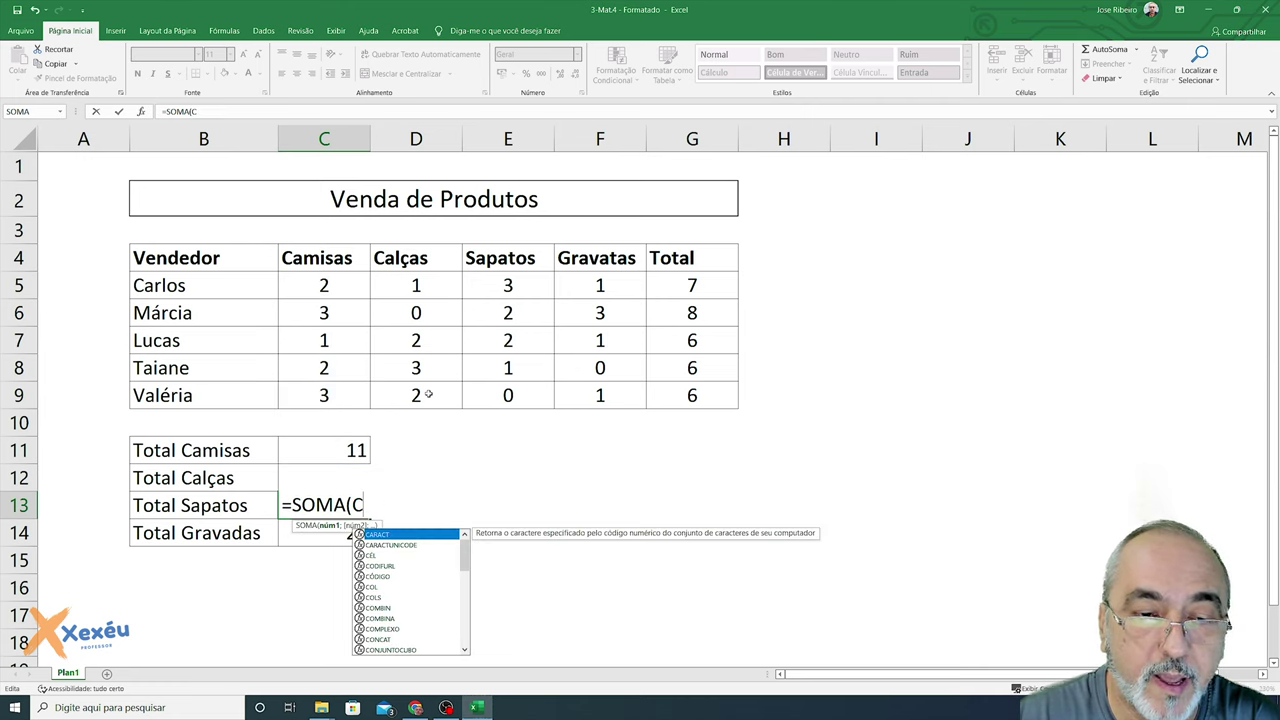
left_click_drag(506, 285, 503, 390)
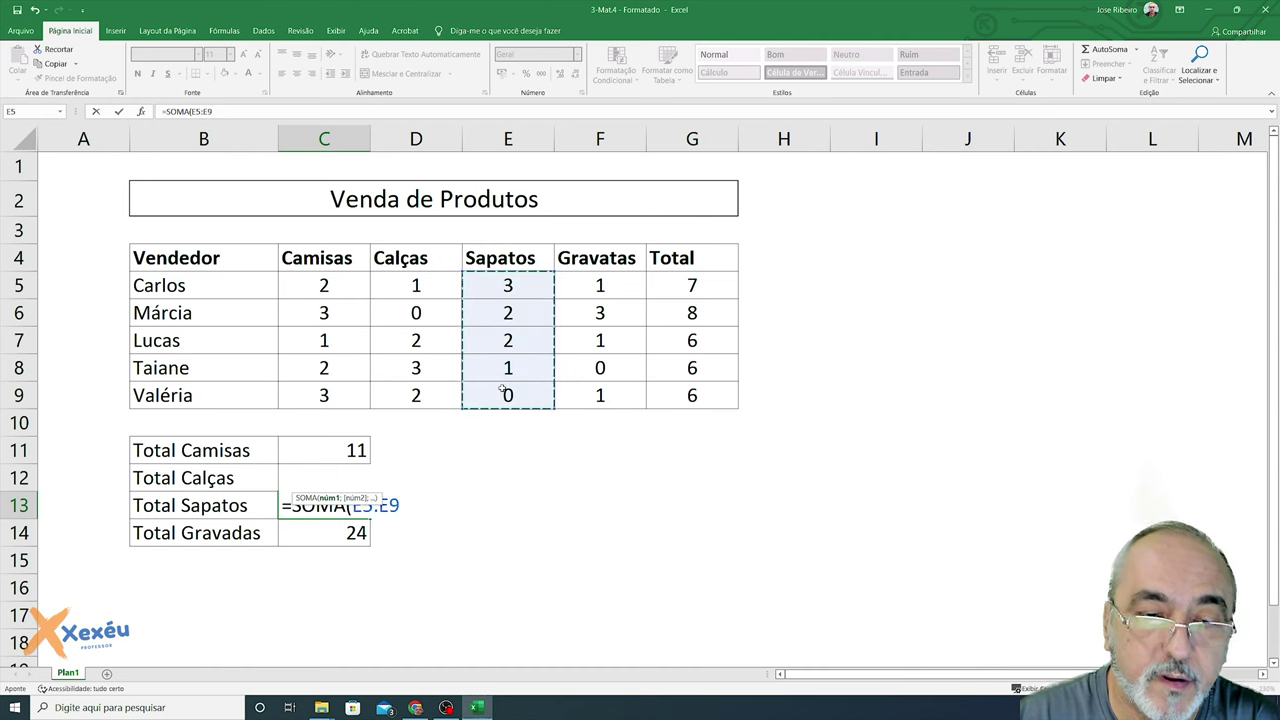
type(")")
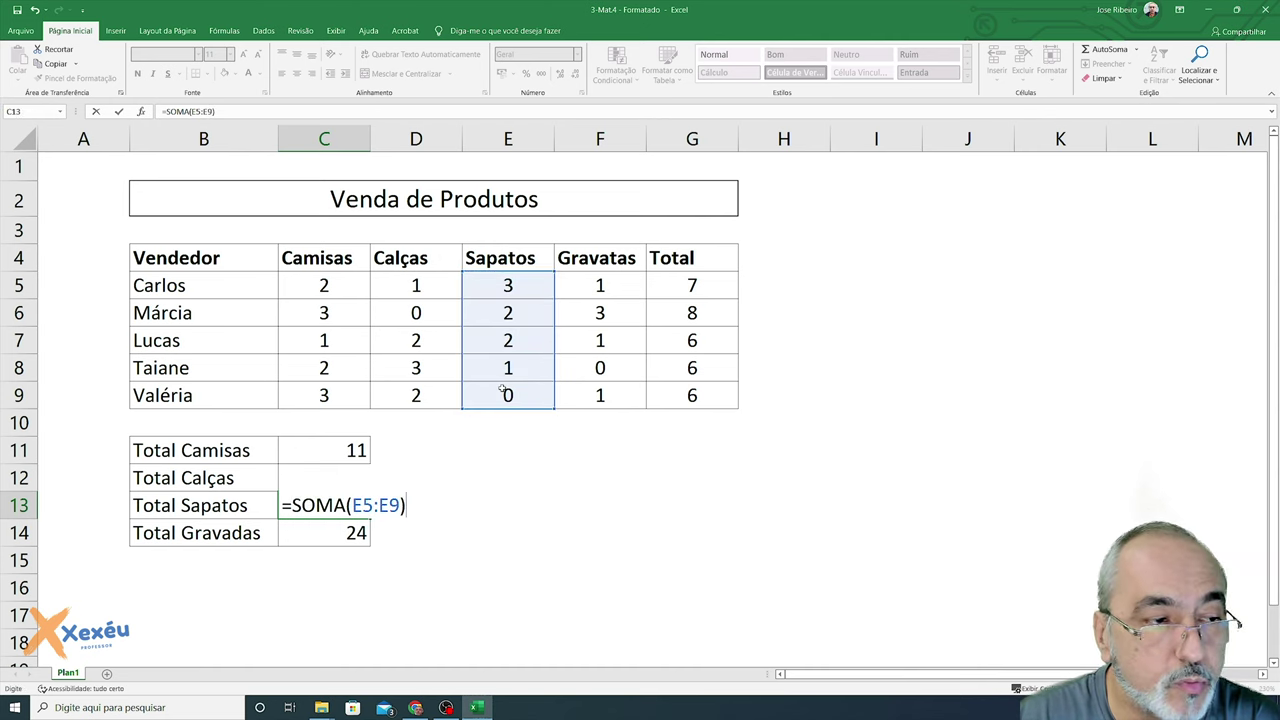
key("Return")
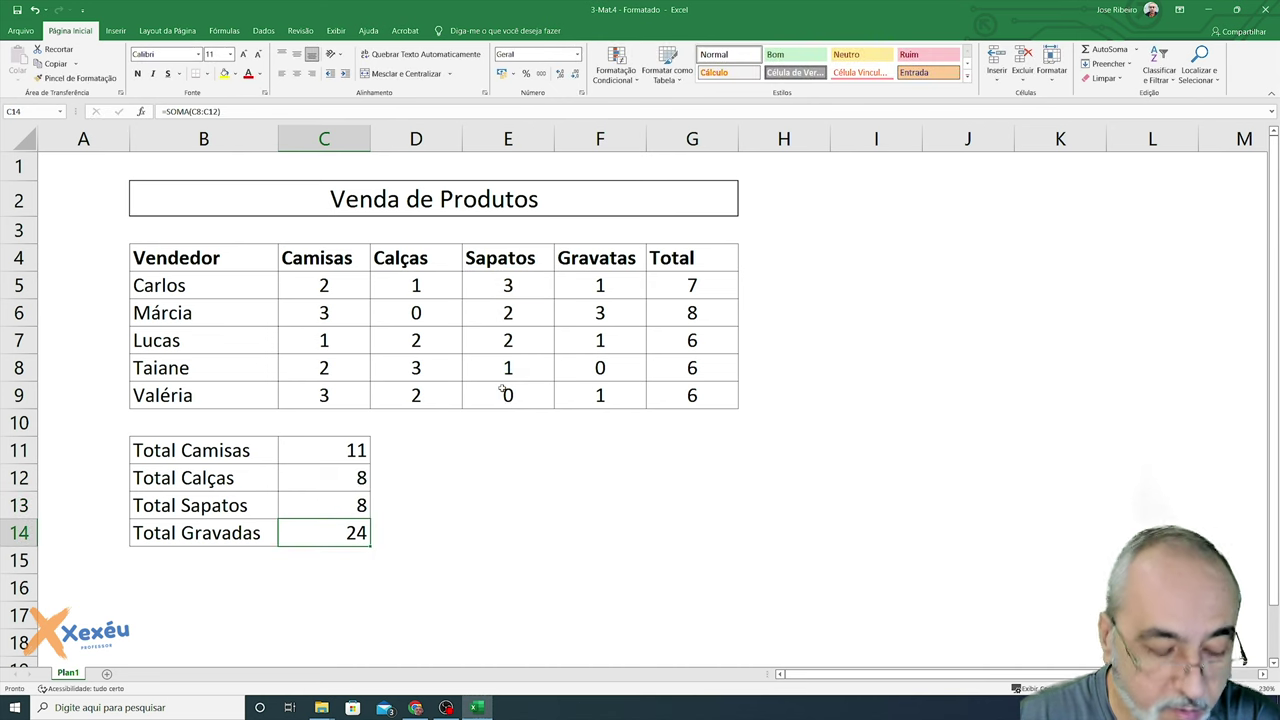
Change the Total Gravadas formula to =SOMA(F5:F9), giving 6
key("F2")
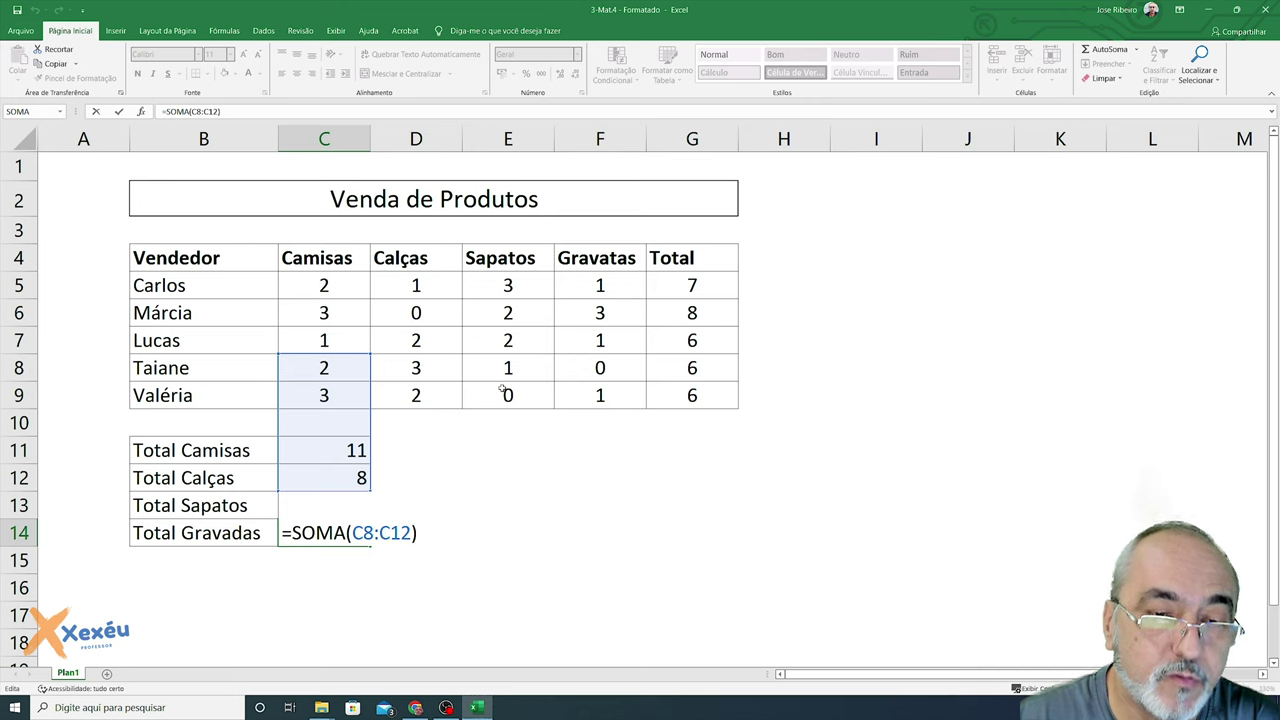
key("BackSpace")
key("BackSpace")
key("BackSpace")
key("BackSpace")
key("BackSpace")
key("BackSpace")
key("BackSpace")
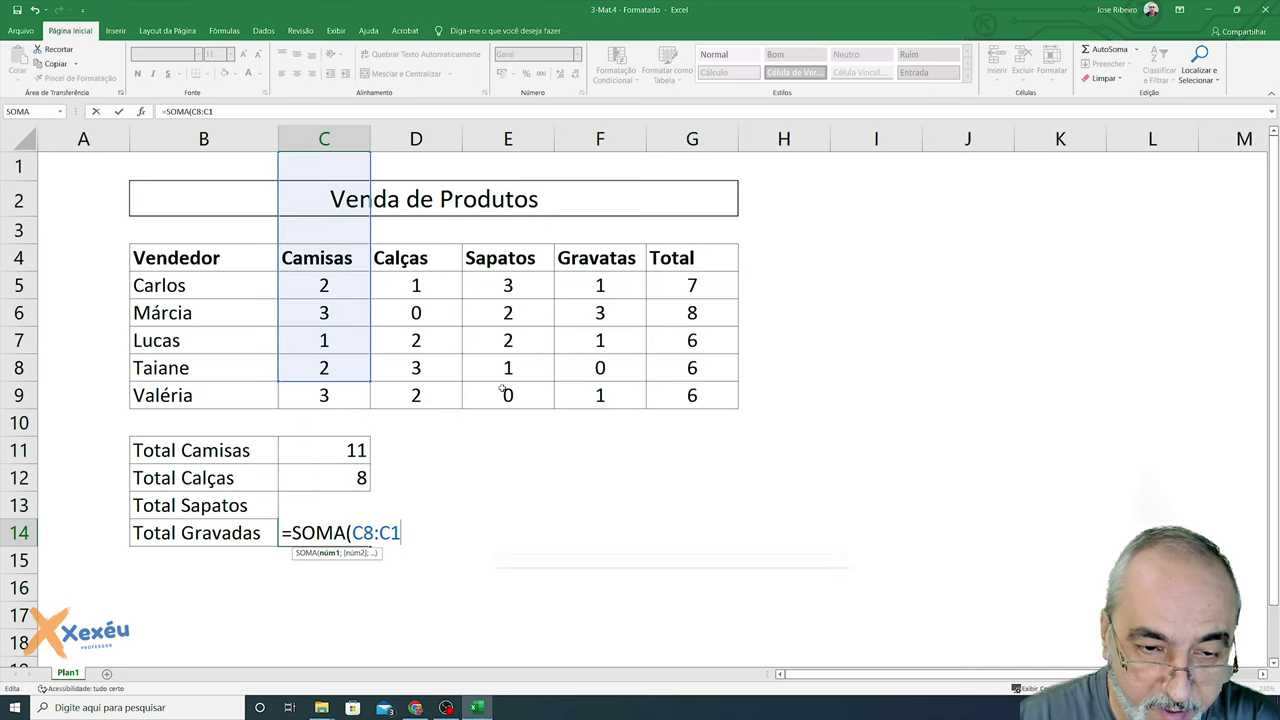
left_click(605, 285)
left_click_drag(605, 285, 606, 391)
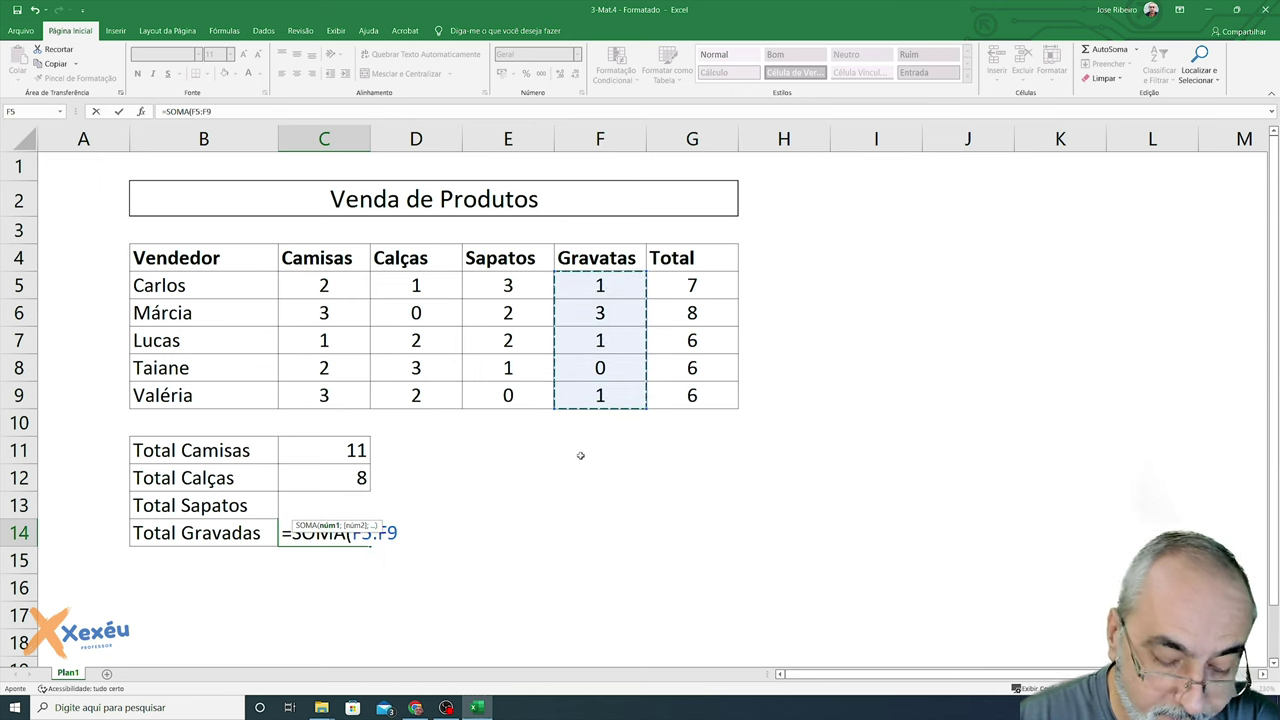
type(")")
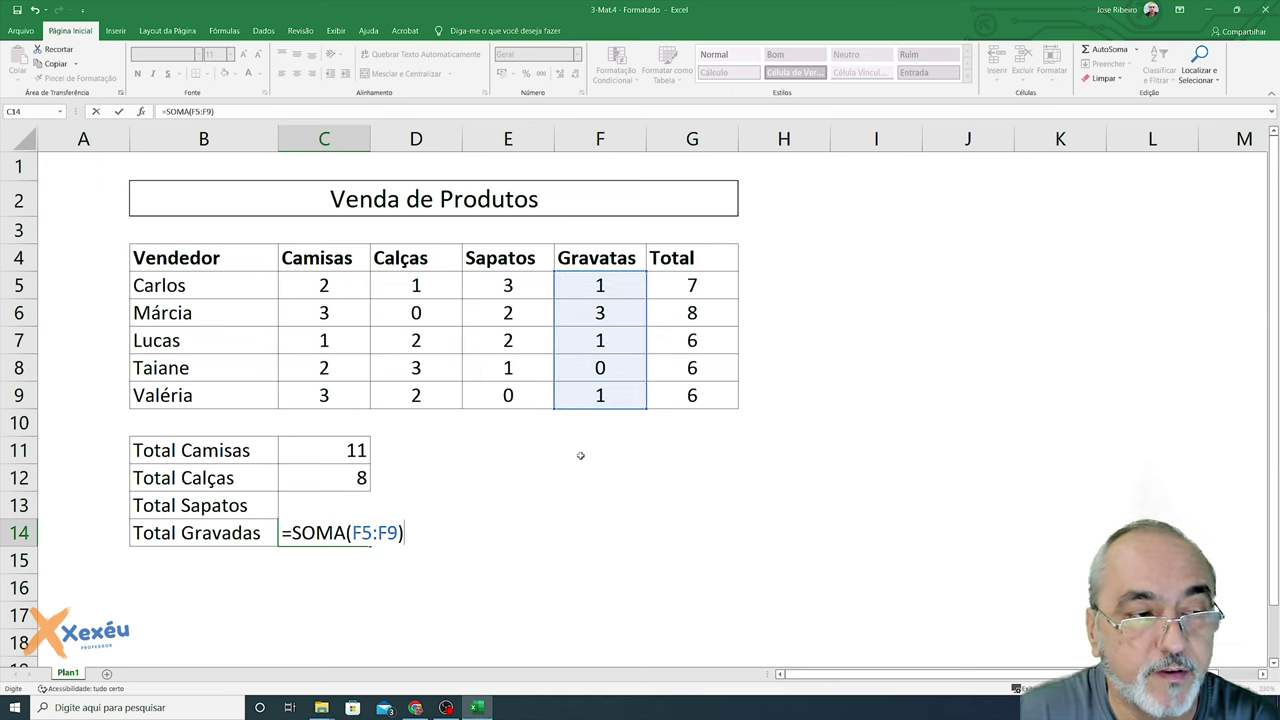
key("Return")
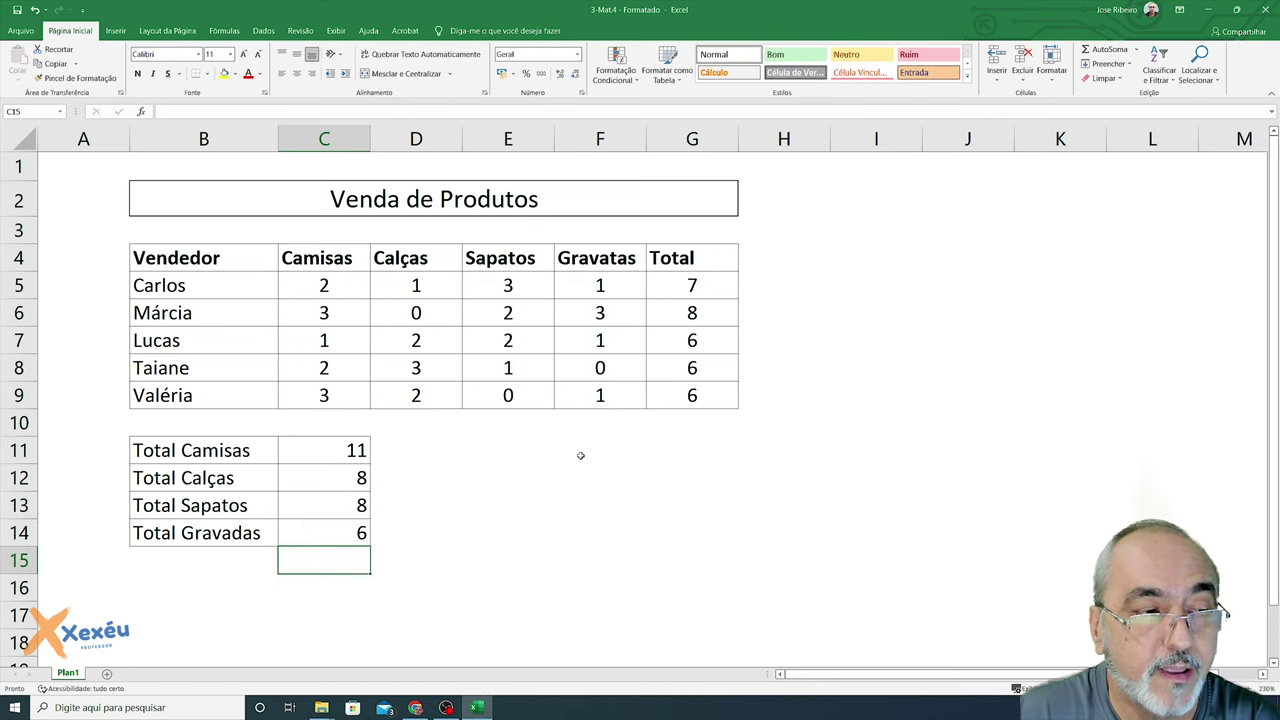